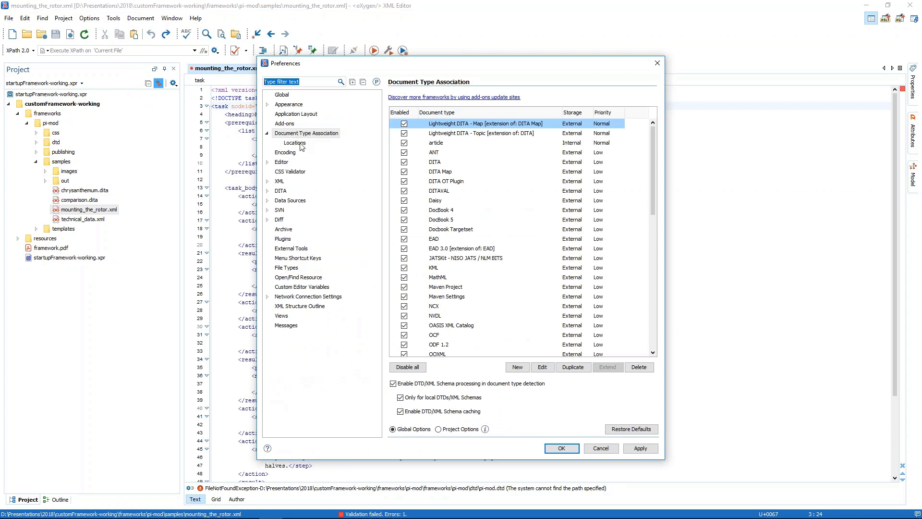
Open the Locations preferences for document type associations and examine the default frameworks directory path
click(355, 204)
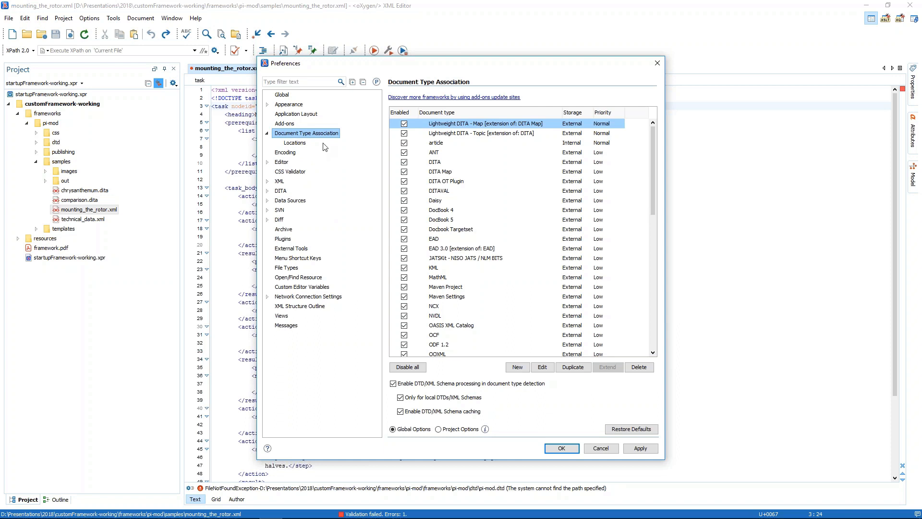
click(294, 143)
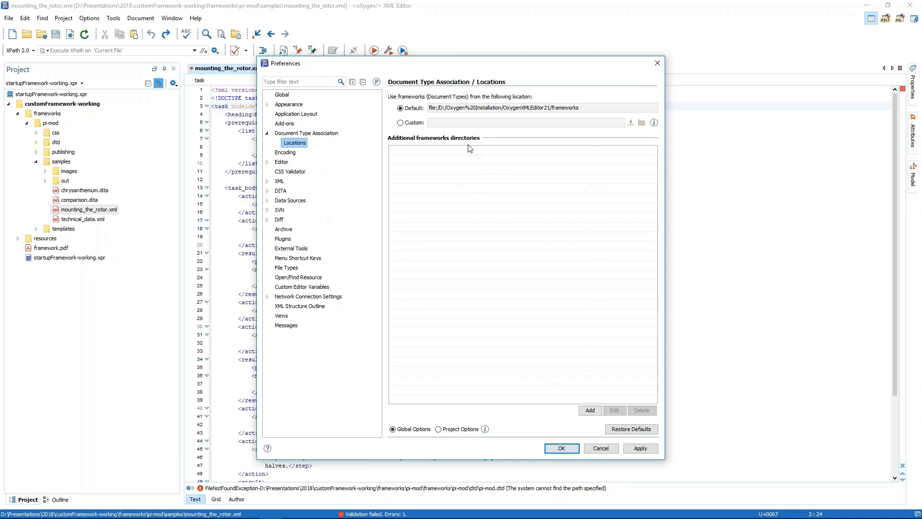
click(581, 111)
drag(581, 111, 427, 109)
click(594, 111)
drag(593, 111, 409, 111)
click(579, 112)
drag(580, 112, 553, 110)
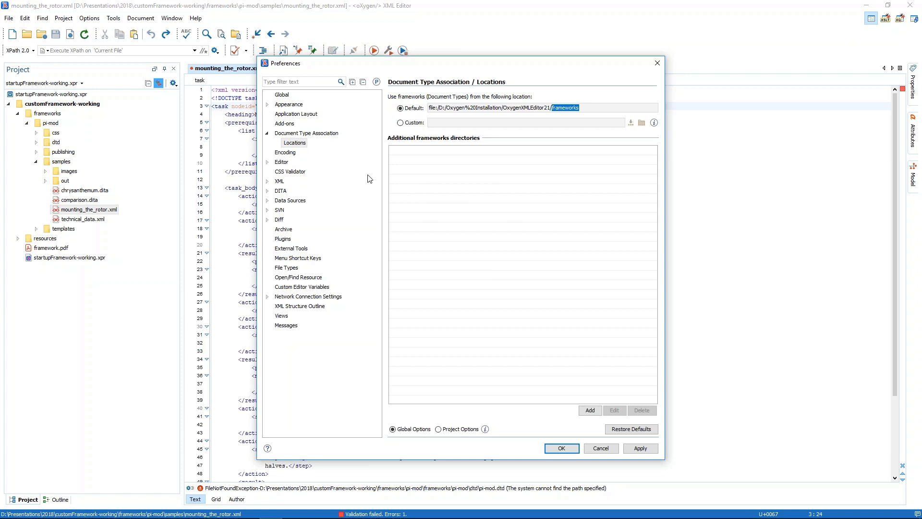
Store the Locations settings as project options and add ${pd}/frameworks as an additional frameworks directory, applying the change
click(439, 430)
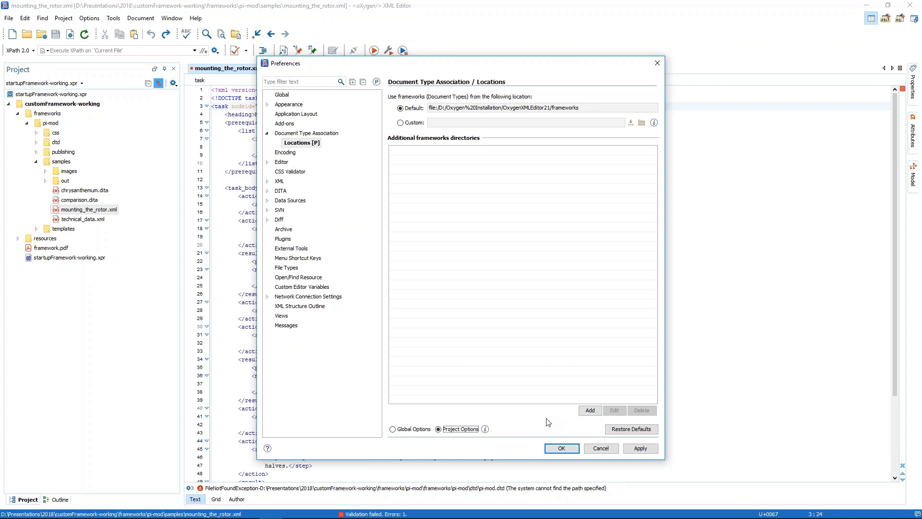
click(590, 410)
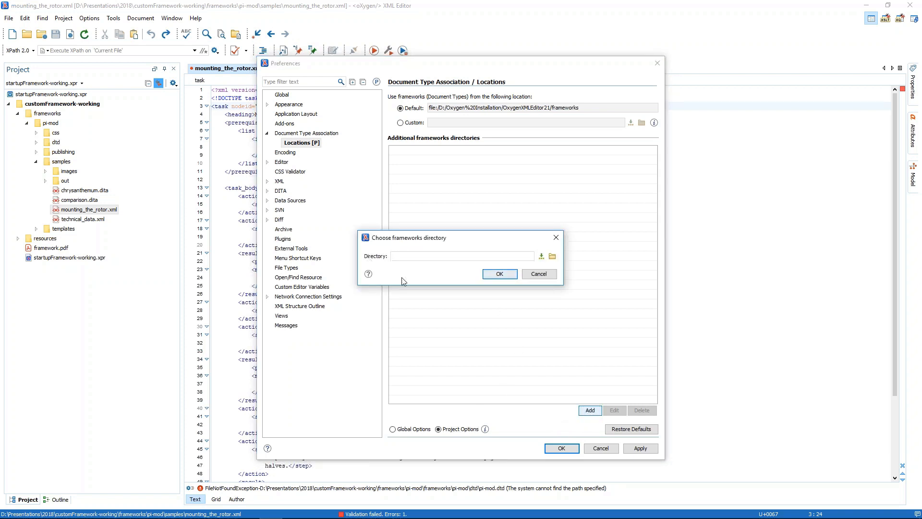
click(541, 256)
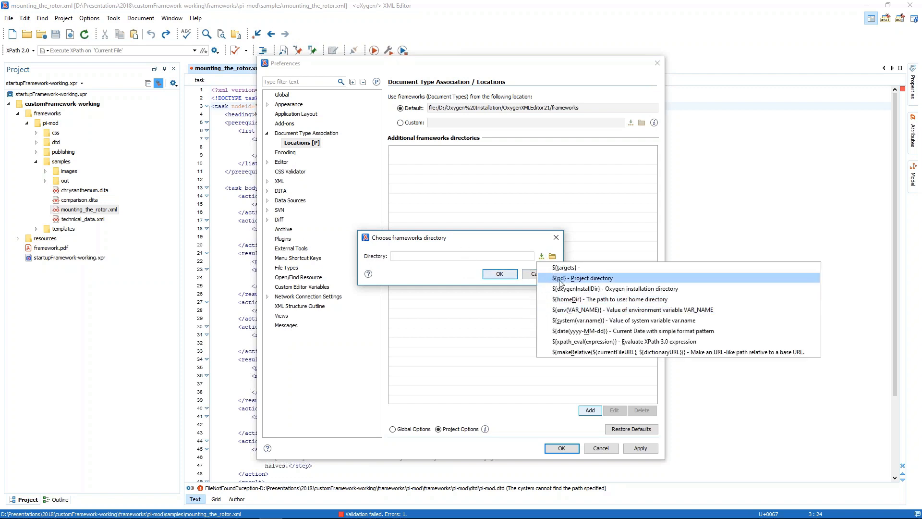
click(598, 279)
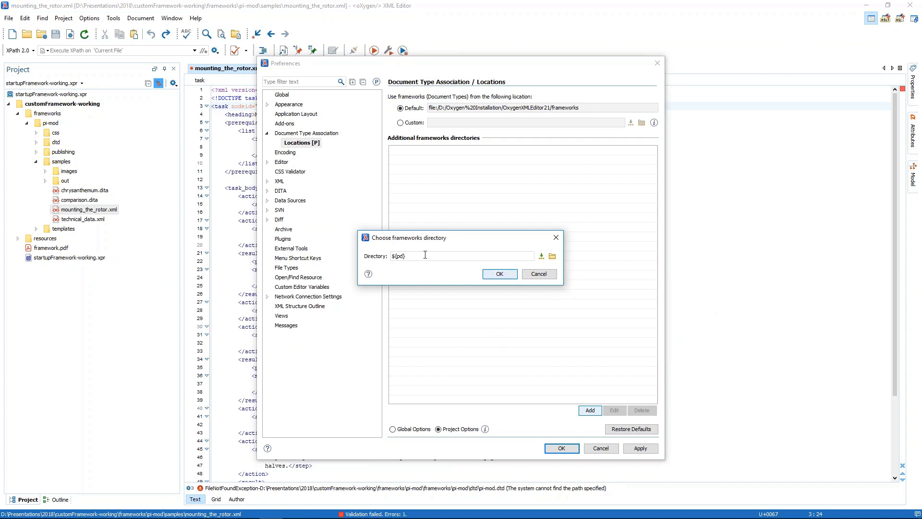
text(/frameworks)
drag(405, 256, 436, 257)
click(502, 274)
click(641, 450)
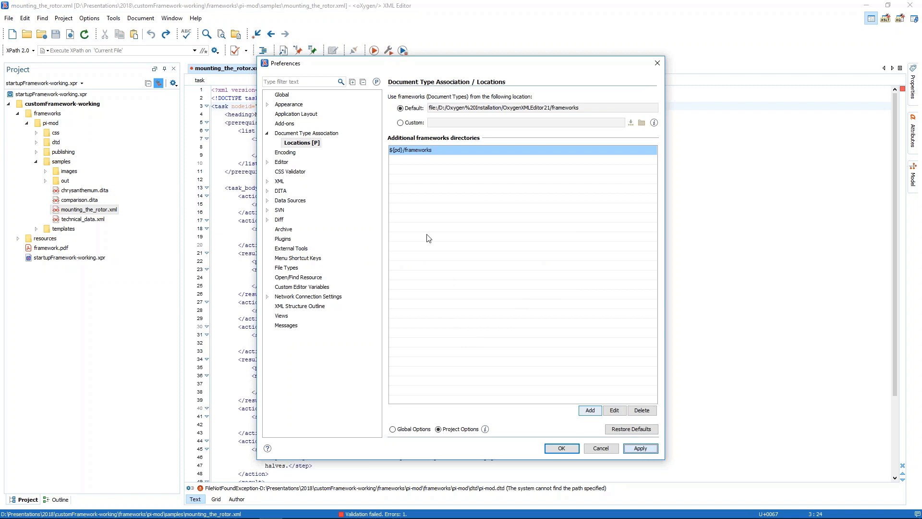
Create a new document type association named Pi-mod with the description "Extended support for Pi-mod documents."
click(295, 134)
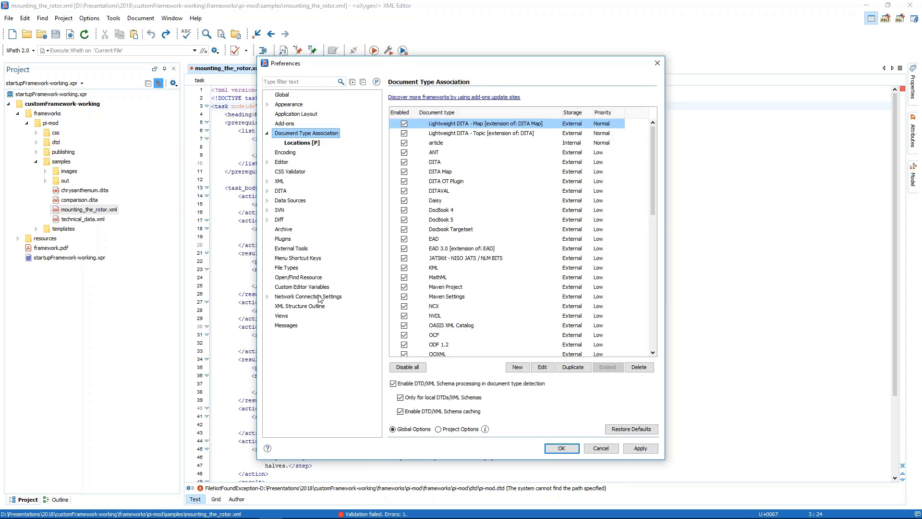
click(442, 164)
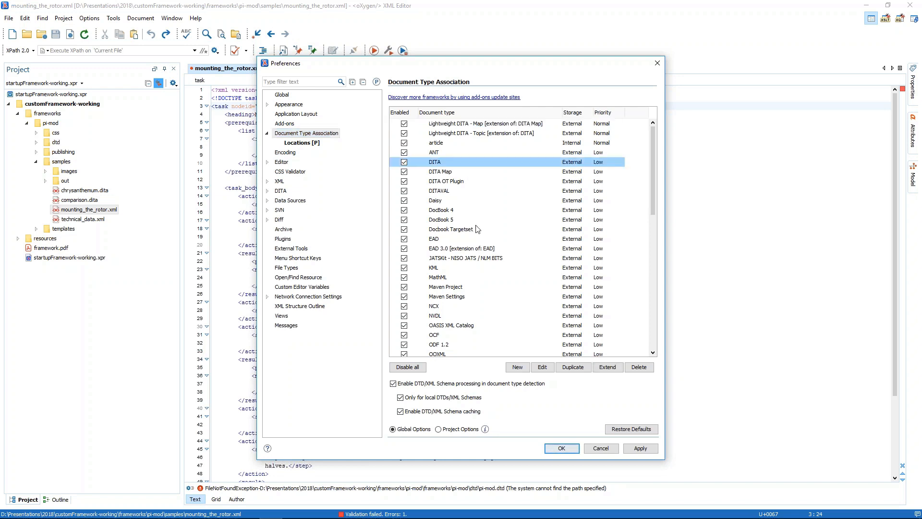
click(442, 221)
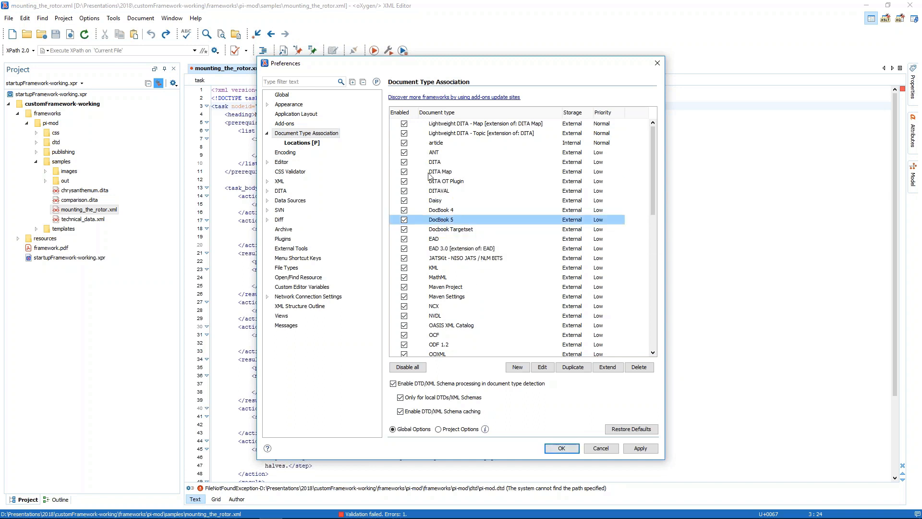
click(518, 367)
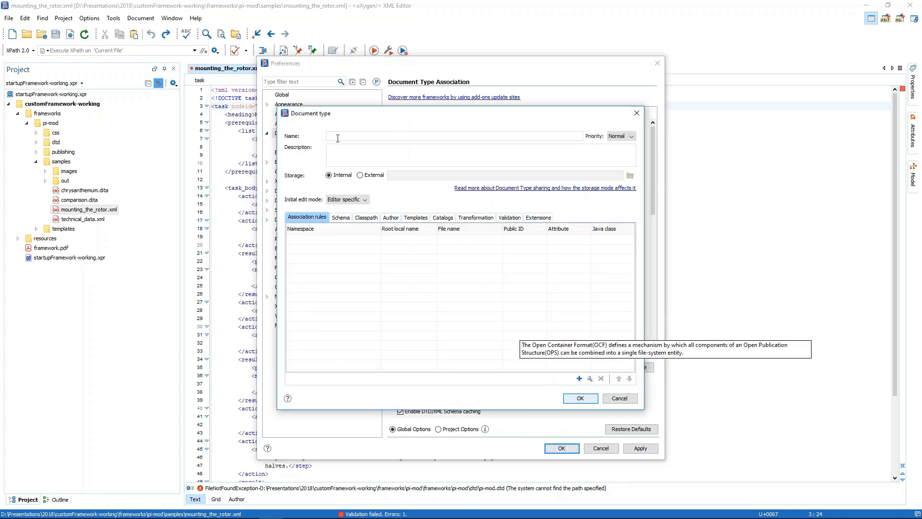
text(Pi-mod)
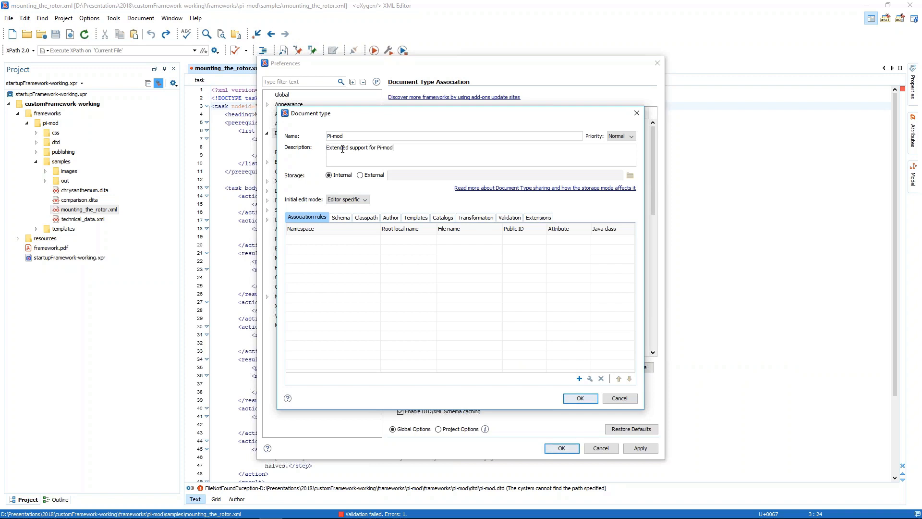
text(uments.)
Set the Pi-mod document type's storage to External, saved as pi-mod.framework in the customFramework-working project's frameworks/pi-mod folder
click(367, 176)
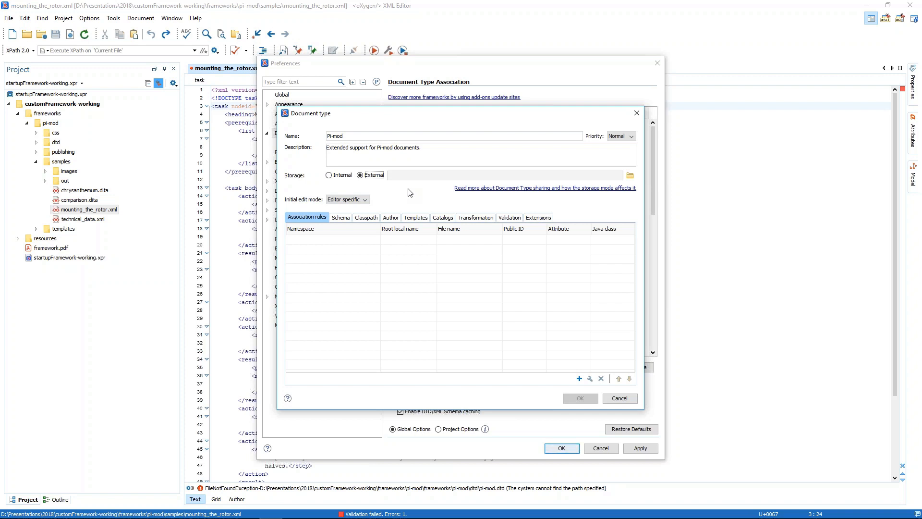
click(630, 175)
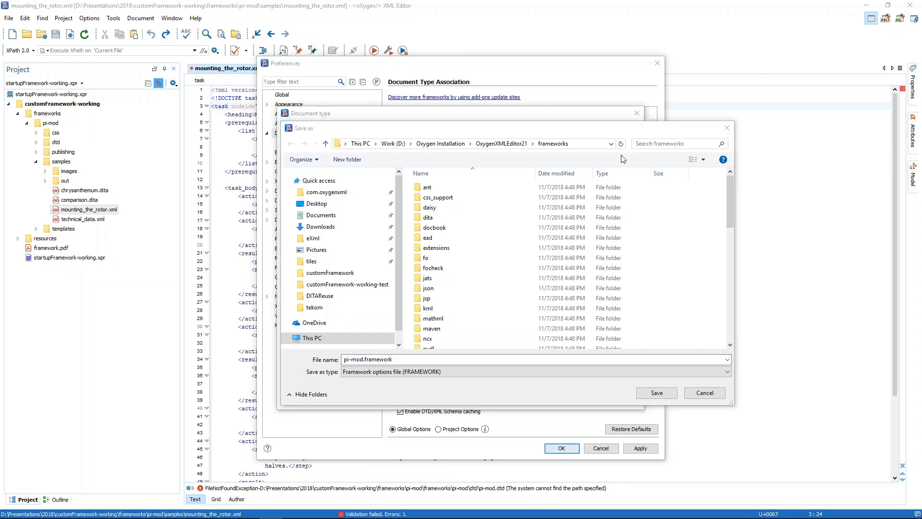
click(586, 145)
text(D:\Presentations\2018\customFramework-working)
key(Return)
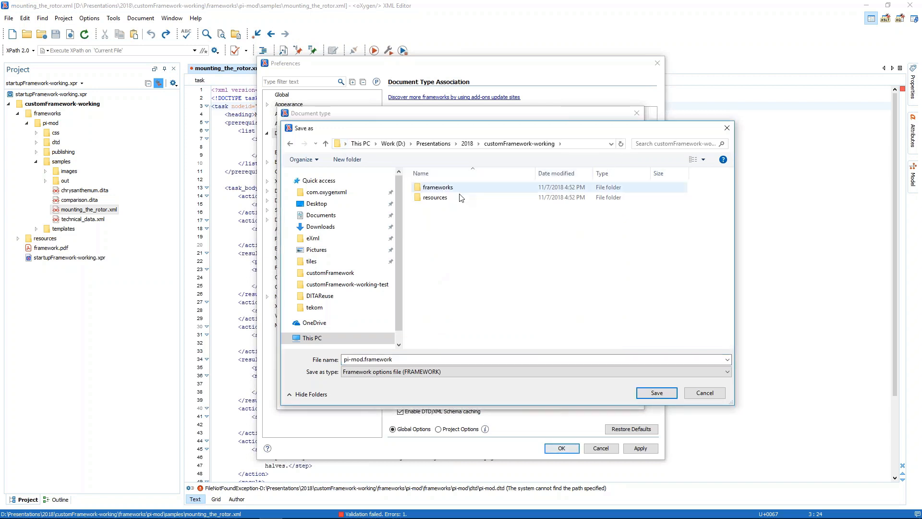
double_click(436, 187)
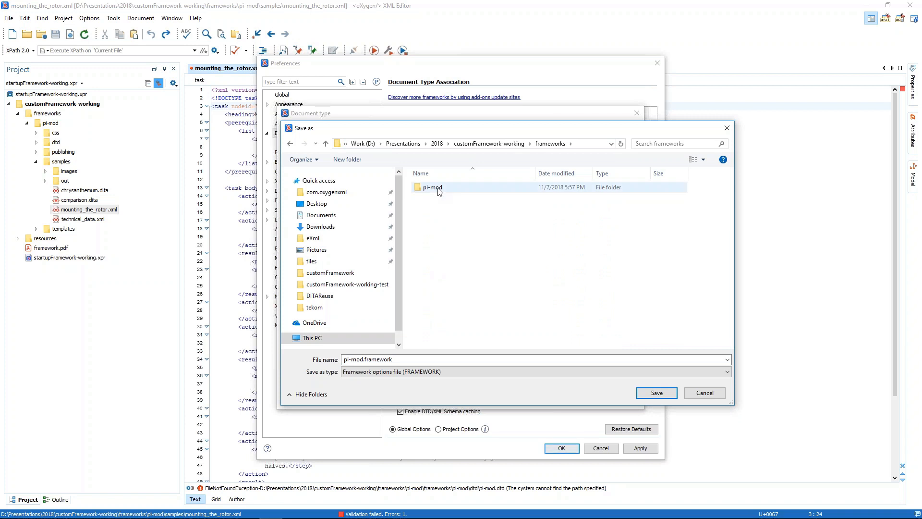
double_click(435, 187)
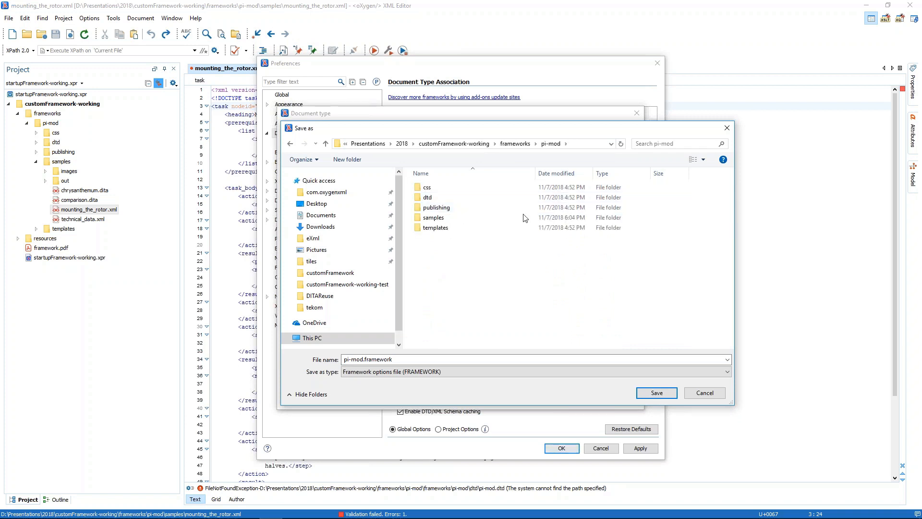
click(656, 394)
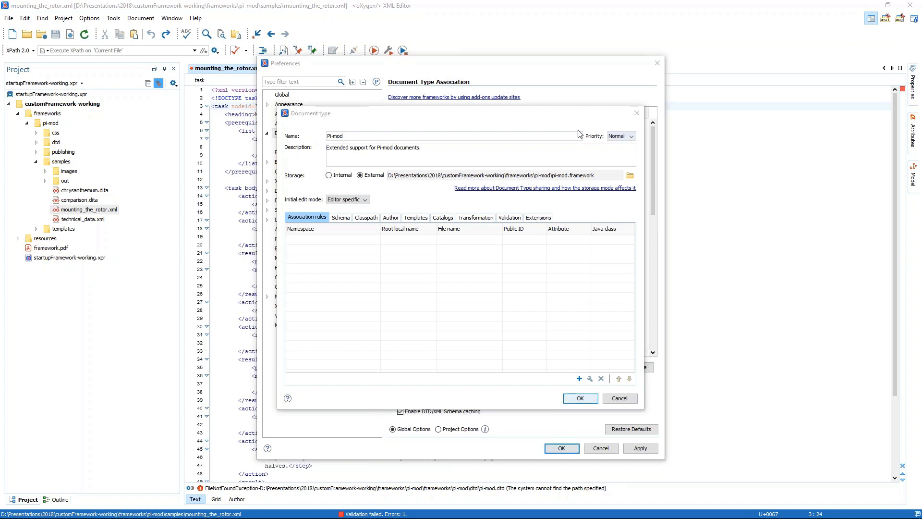
Add an association rule matching the public ID "-//PI-MOD//DTD PI-Mod V1.2.2//EN" and save the Pi-mod document type and preferences
click(579, 379)
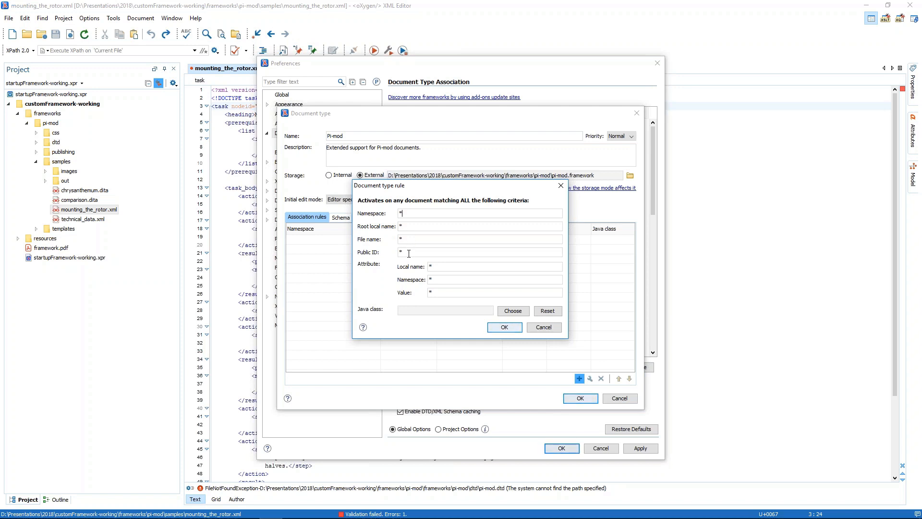
key(BackSpace)
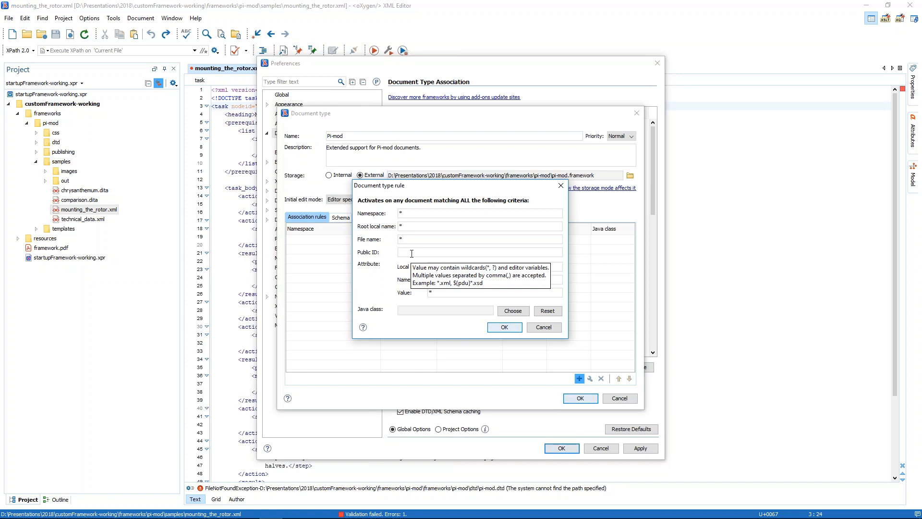
text(-//PI-MOD//DTD PI-Mod V1.2.2//EN)
drag(493, 251, 392, 243)
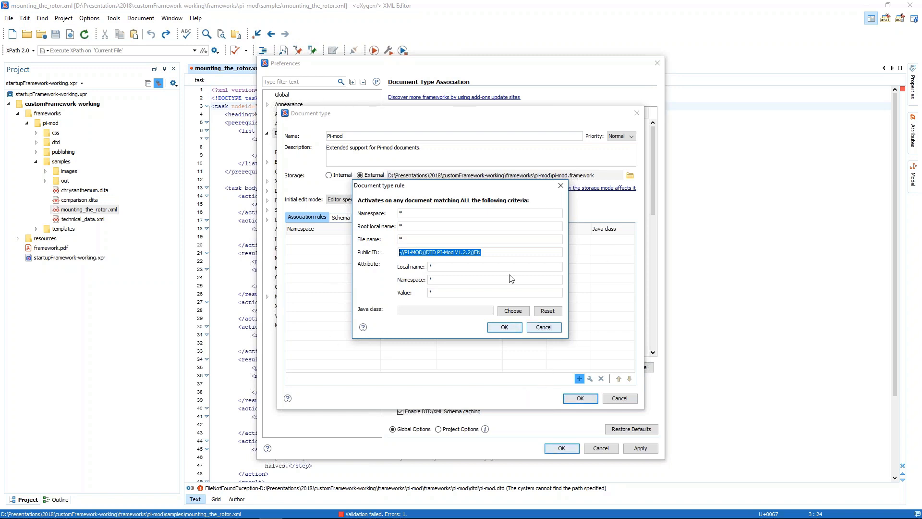
click(502, 327)
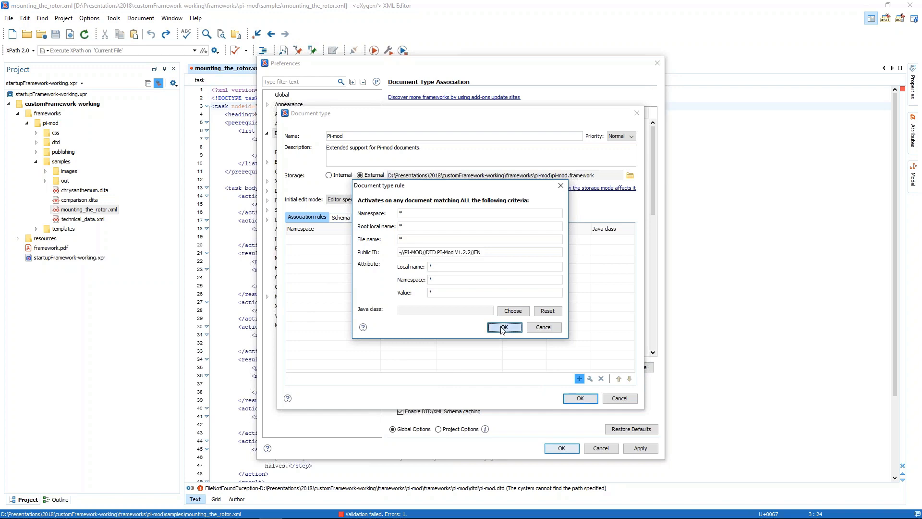
click(581, 399)
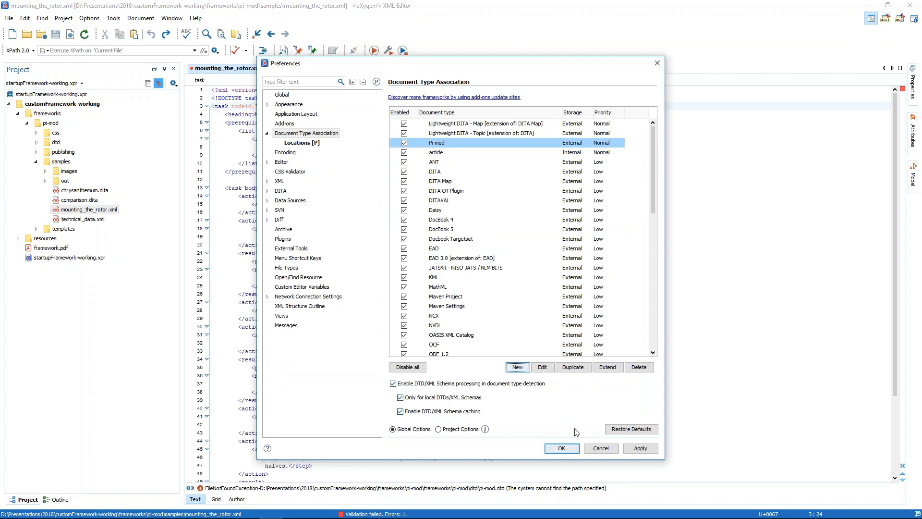
click(566, 449)
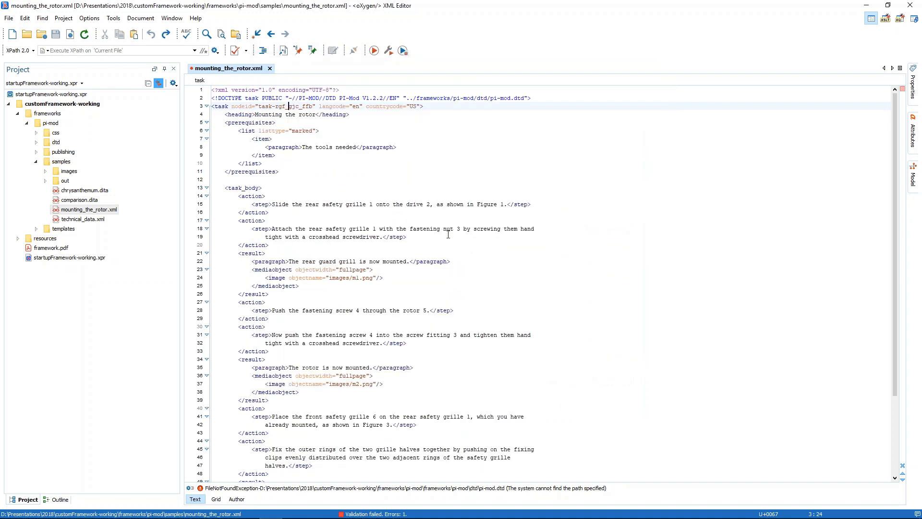
Show the Properties view for mounting_the_rotor.xml and check which document type is associated with it
click(172, 18)
mouse_move(193, 41)
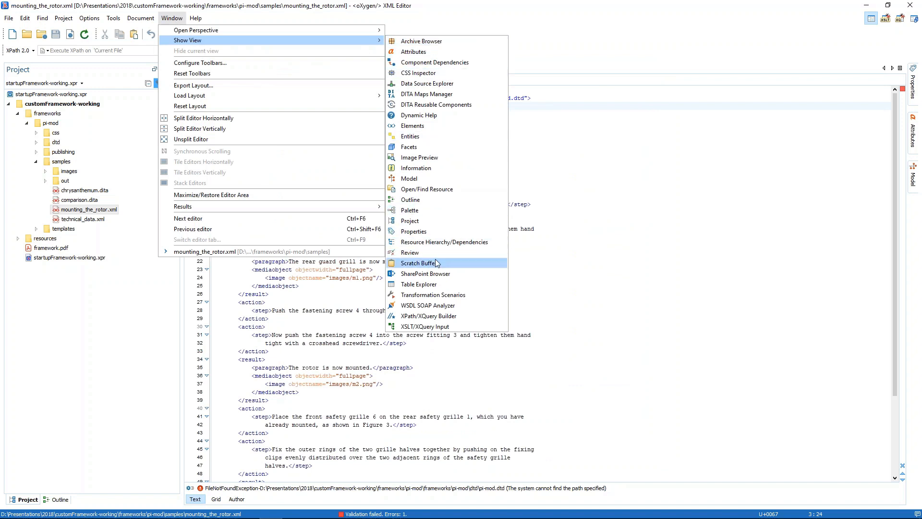
click(414, 232)
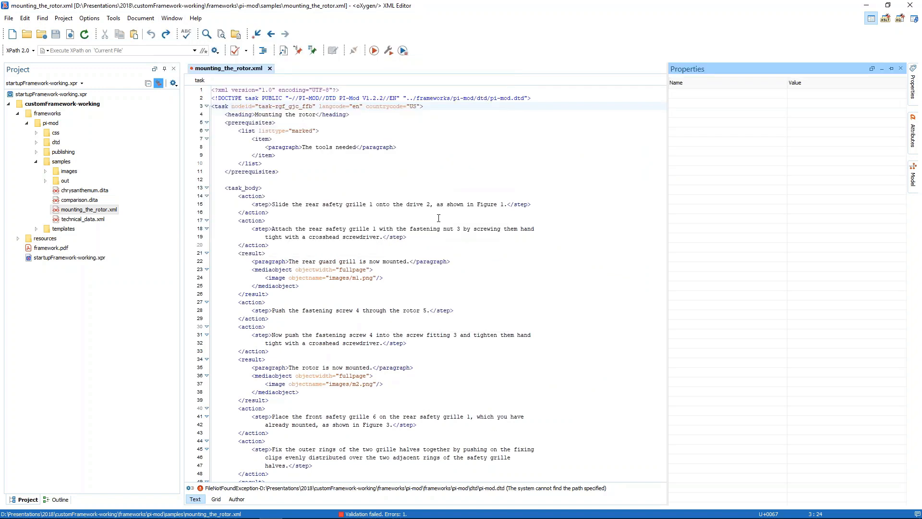
click(438, 218)
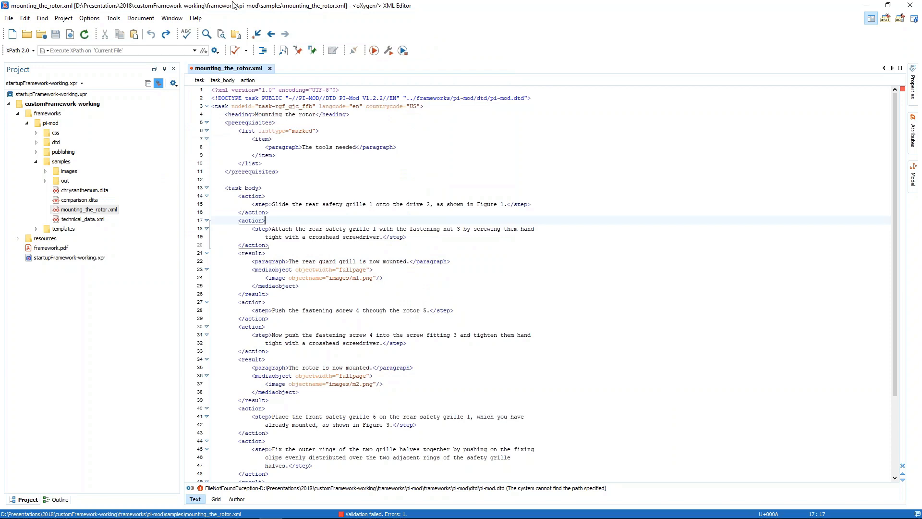
click(171, 18)
mouse_move(202, 41)
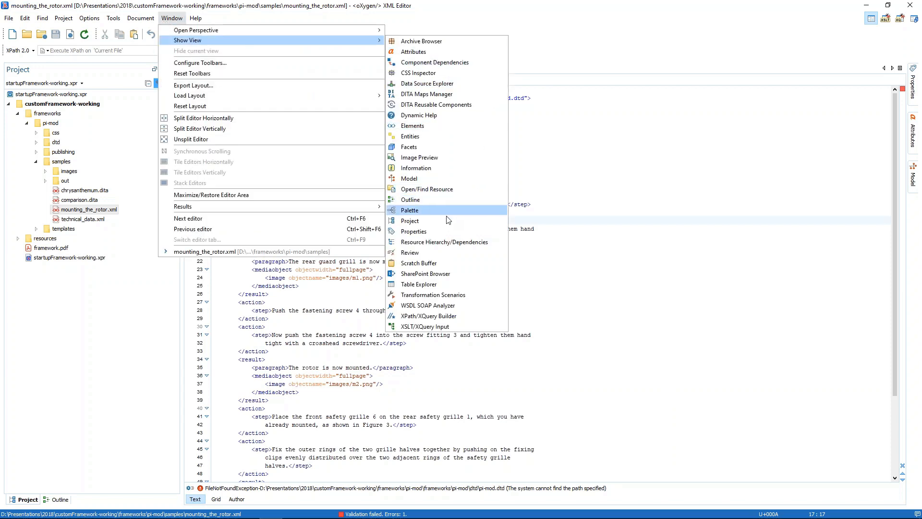
click(442, 230)
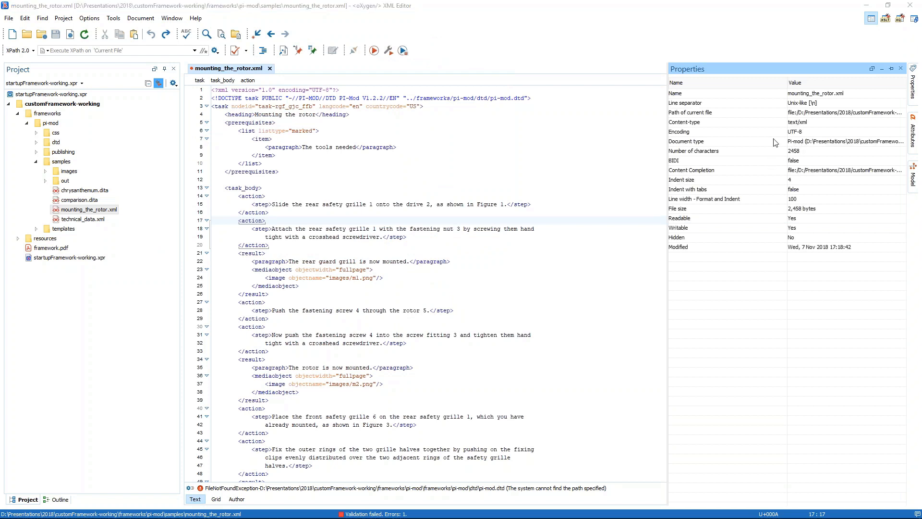
click(759, 143)
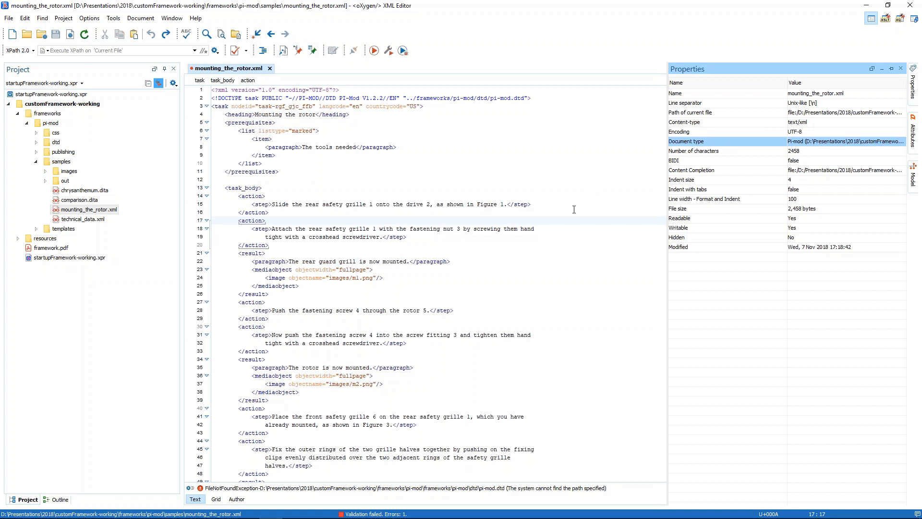
click(557, 206)
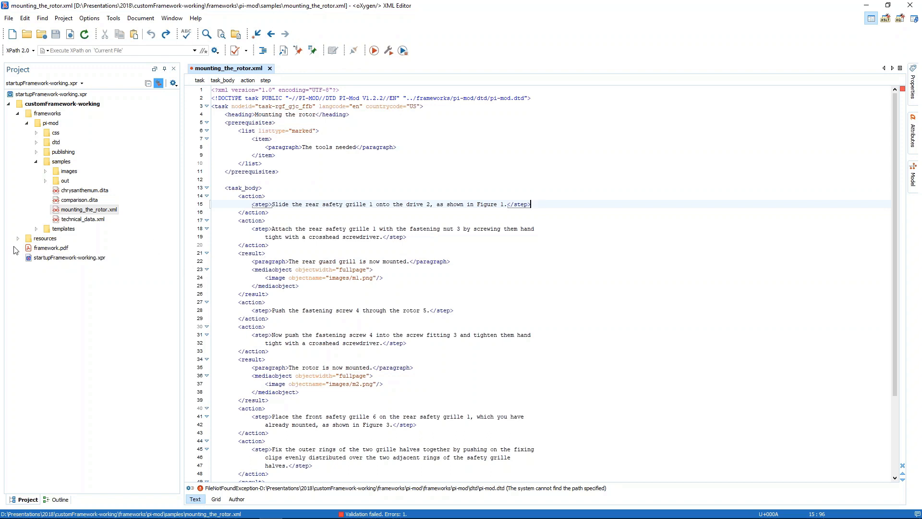
Collapse the samples folder in the project tree and select the pi-mod folder to view its contents
click(56, 142)
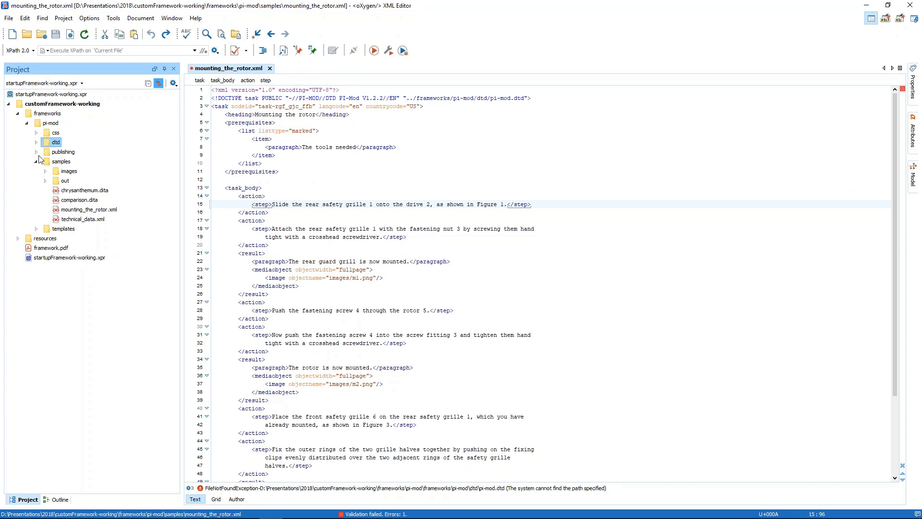
click(36, 161)
click(48, 124)
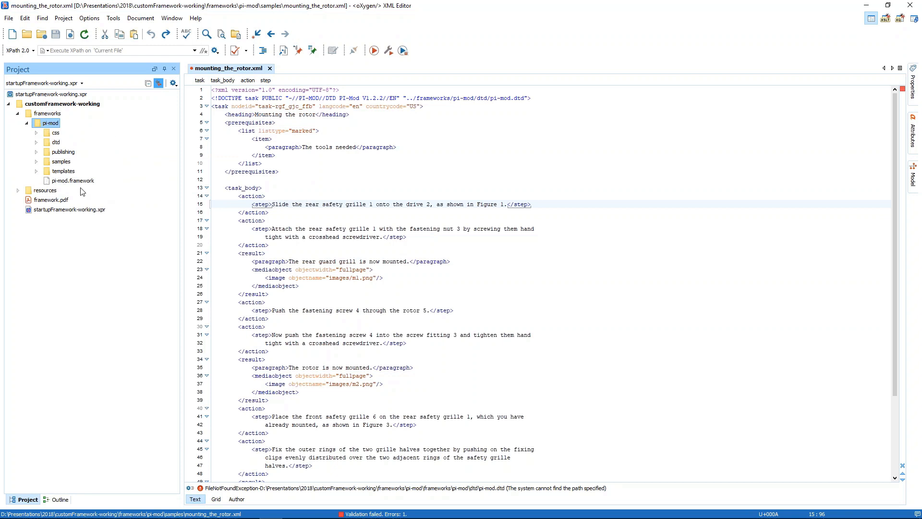
Examine which DTD files the pi-mod framework's dtd folder contains, and collapse the folder again
click(57, 143)
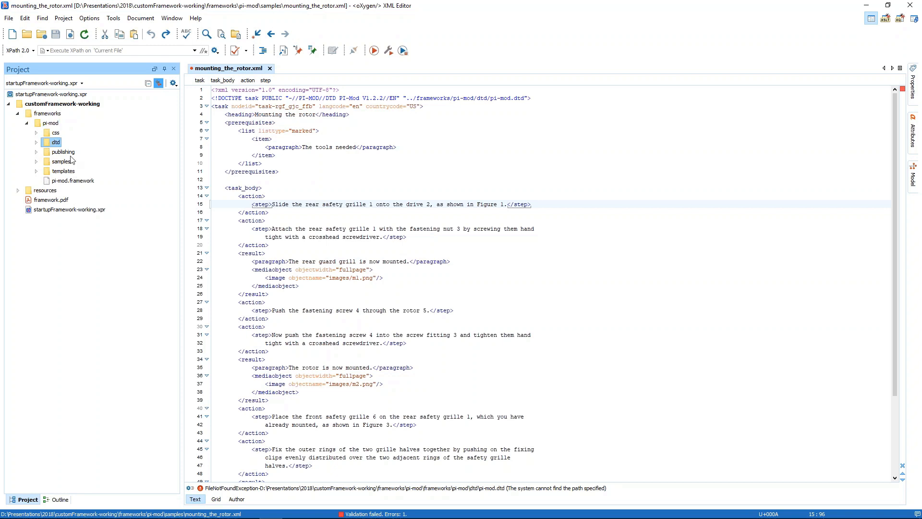
click(36, 142)
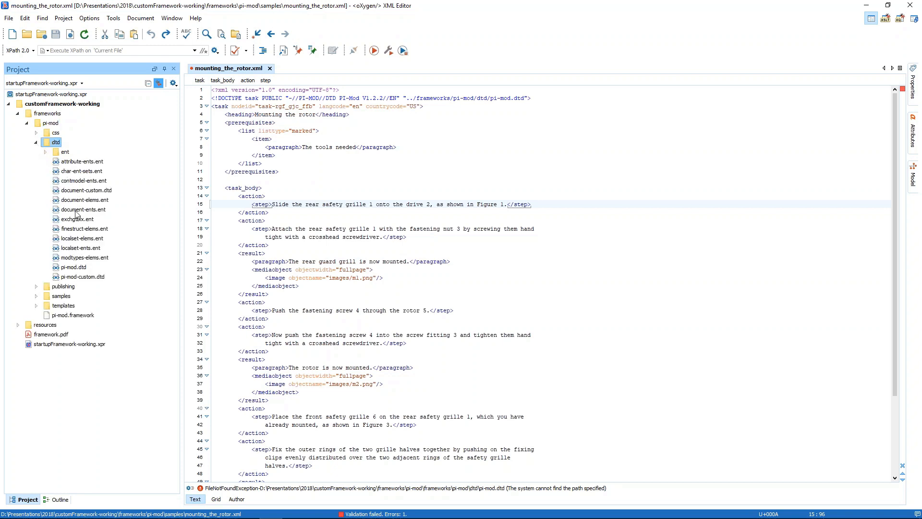
click(36, 142)
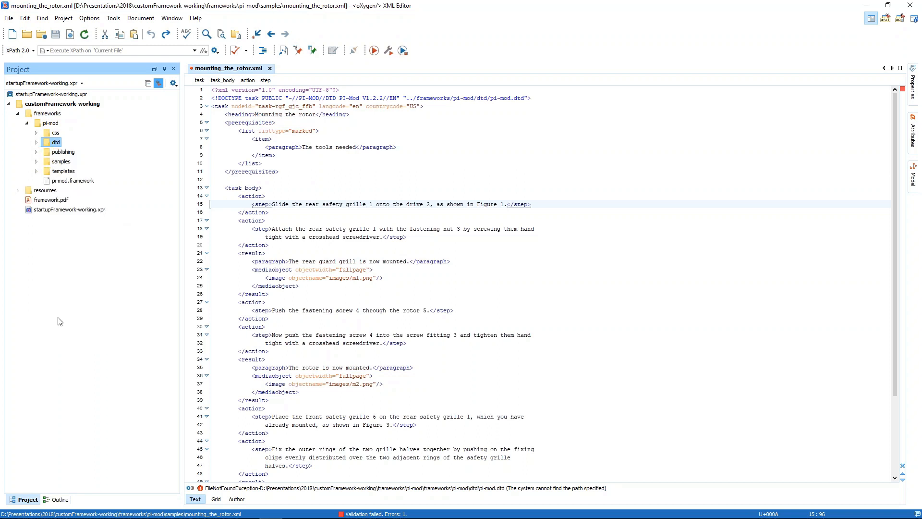
Open catalog.xml from the resources folder and examine the public ID and URI of its PI-Mod entry
click(18, 191)
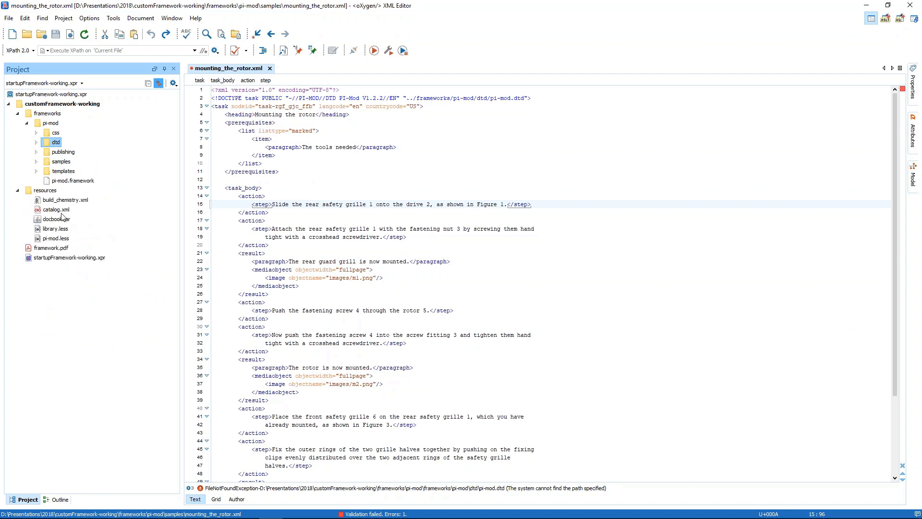
double_click(56, 209)
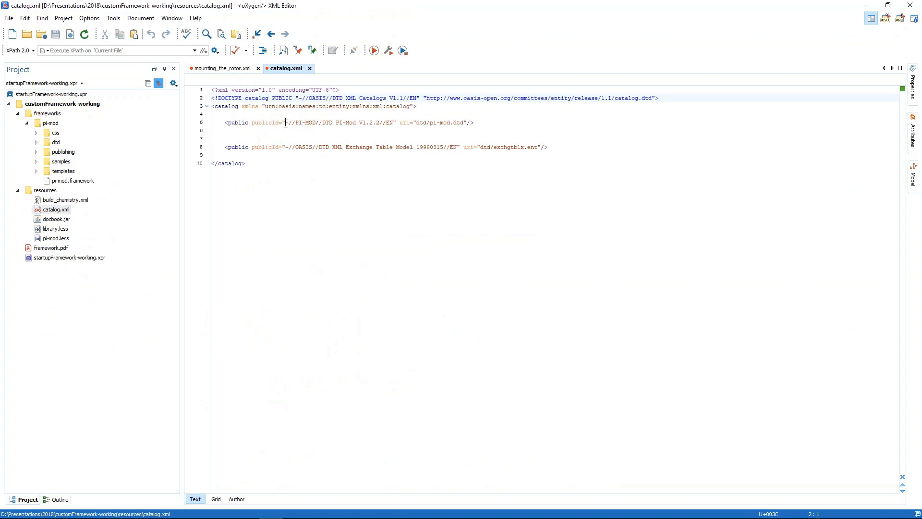
drag(285, 123, 393, 123)
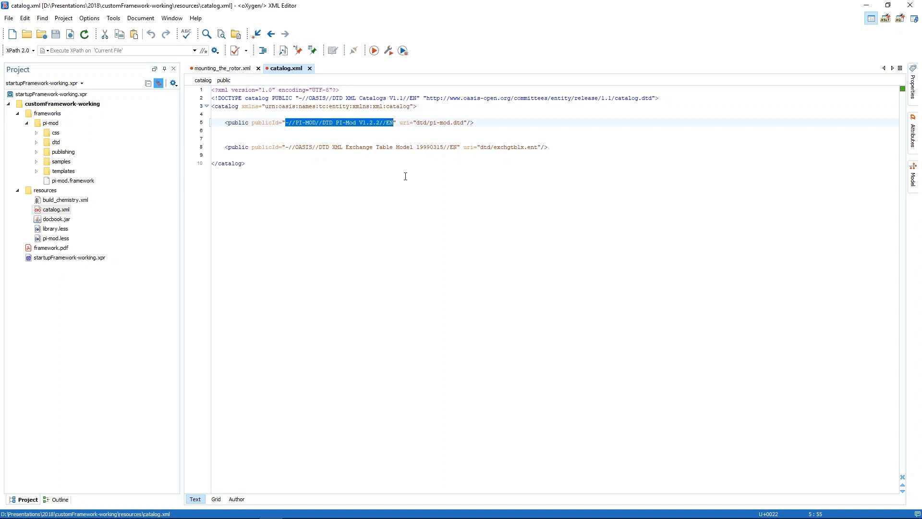
drag(416, 123, 465, 122)
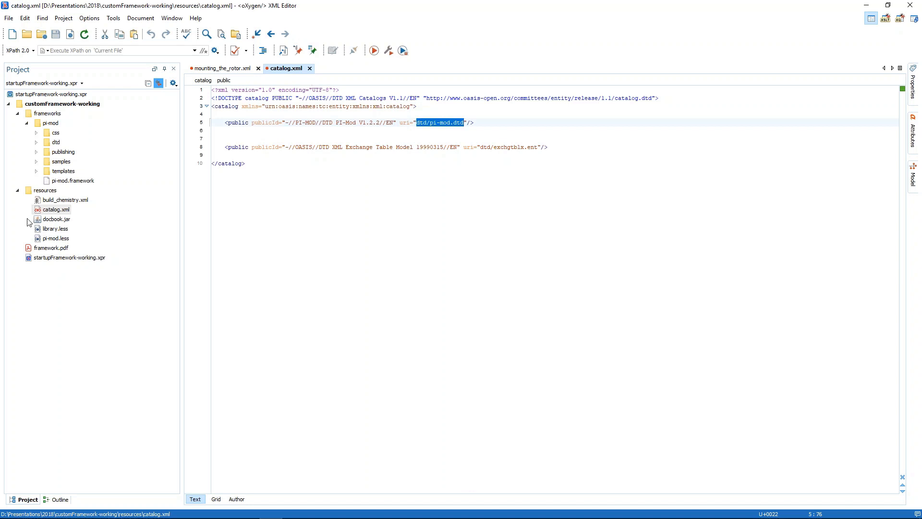
Copy catalog.xml from the resources folder into the frameworks/pi-mod folder and close the opened catalog file
click(48, 210)
drag(47, 211, 50, 124)
click(67, 125)
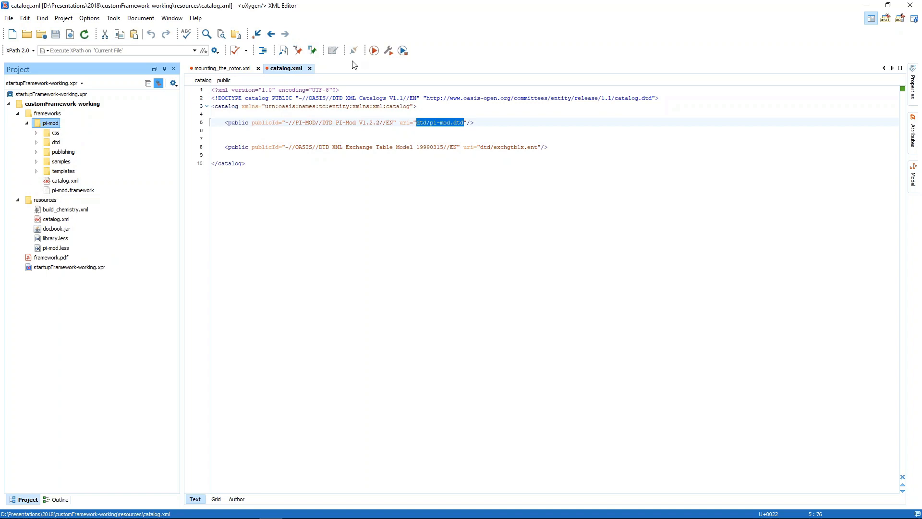
click(309, 69)
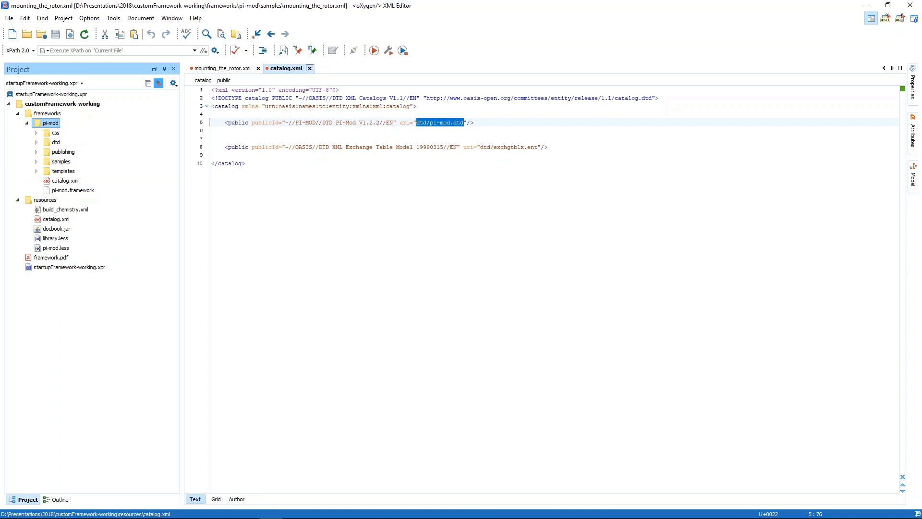
Open the Pi-mod document type for editing in the preferences and show its catalog list
click(89, 18)
click(111, 30)
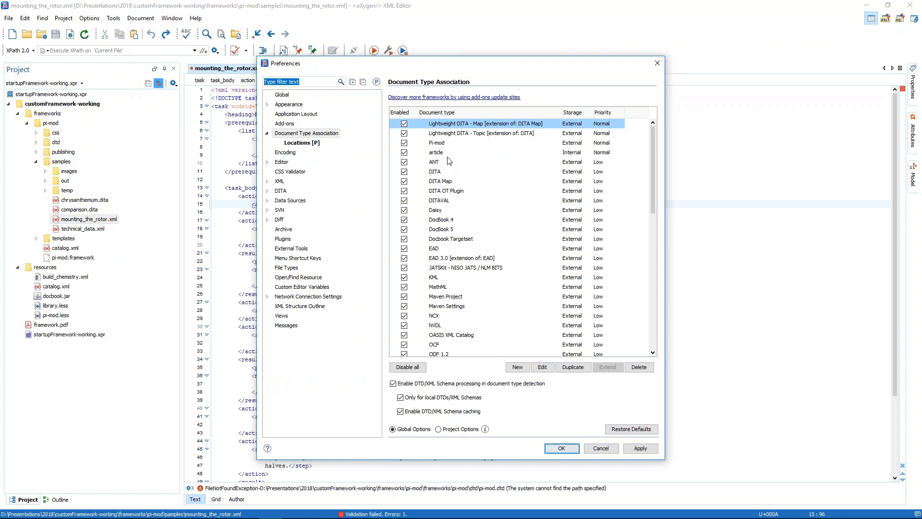
click(450, 143)
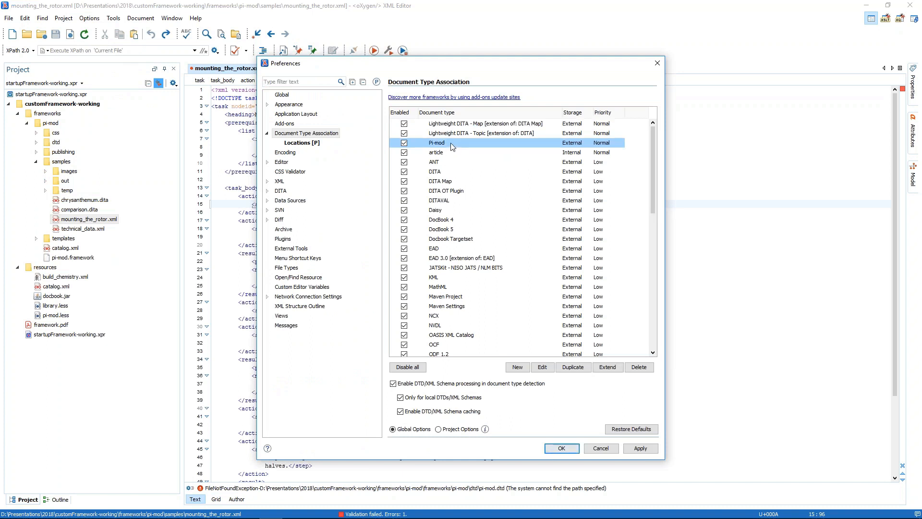
double_click(454, 141)
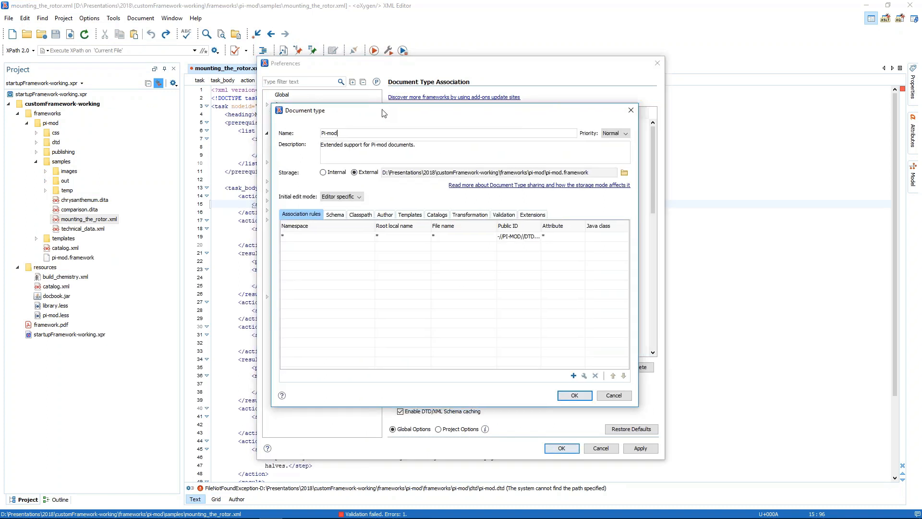
click(440, 216)
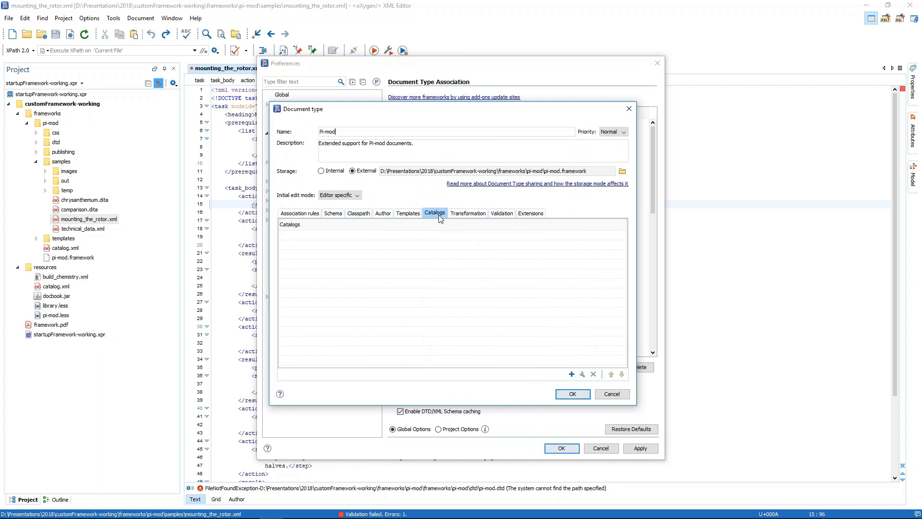
Add the catalog ${framework}/catalog.xml to the Pi-mod document type and save the document type and preferences
click(572, 375)
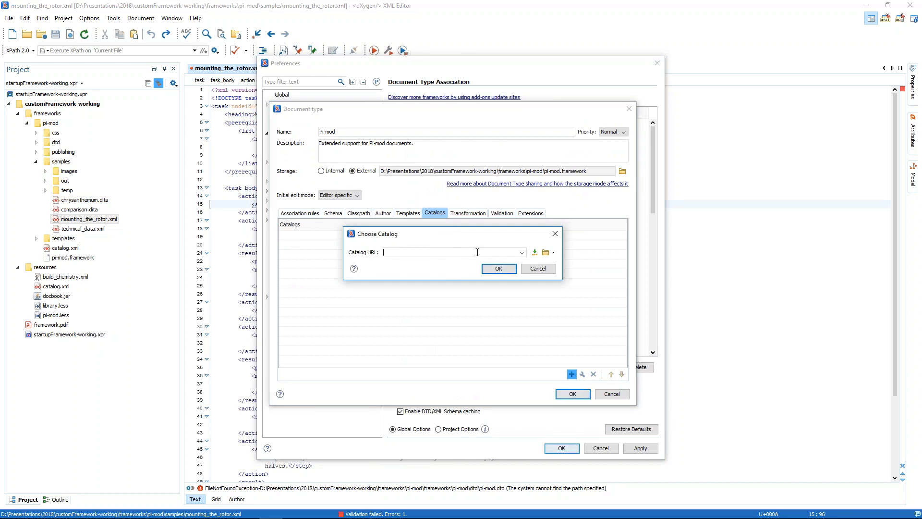
click(536, 258)
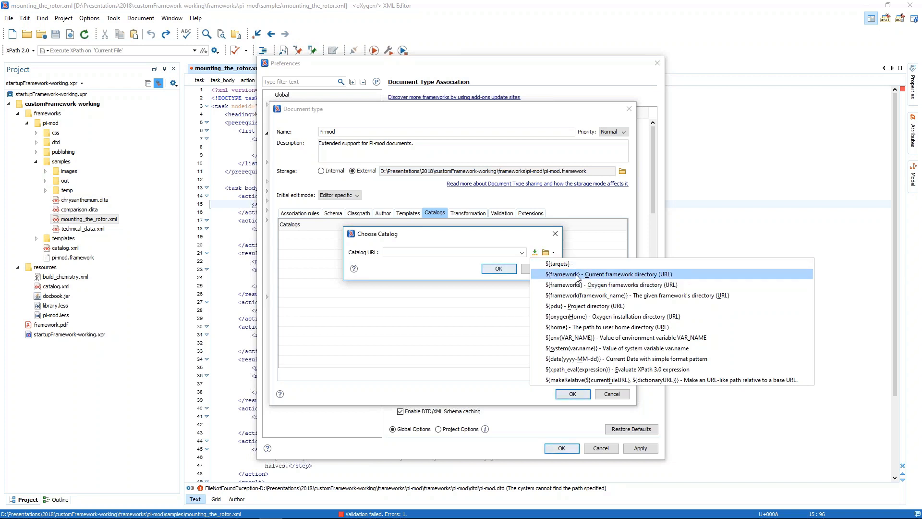
click(558, 275)
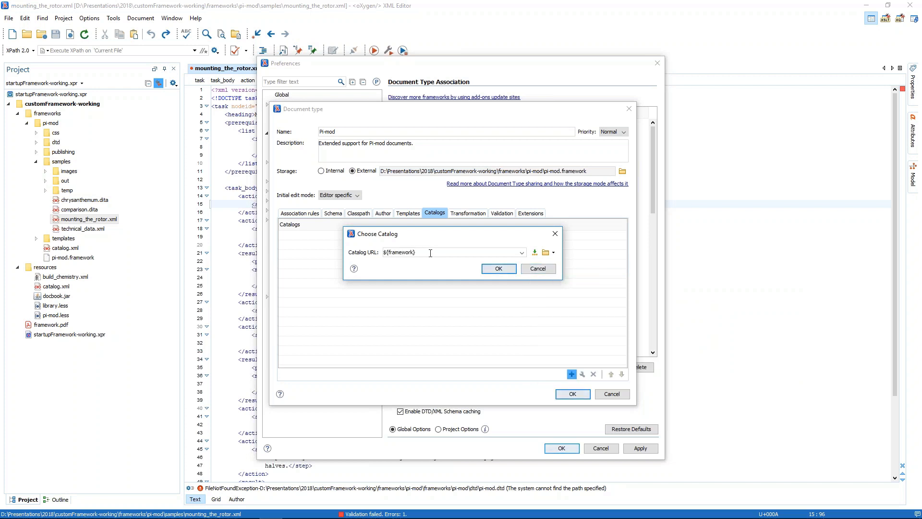
drag(430, 253, 383, 252)
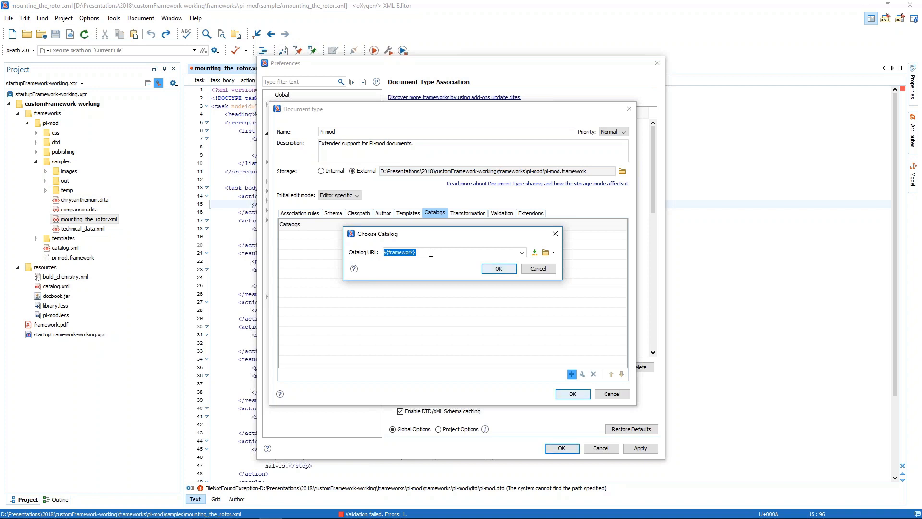
key(End)
text(/catalog.xml)
click(498, 269)
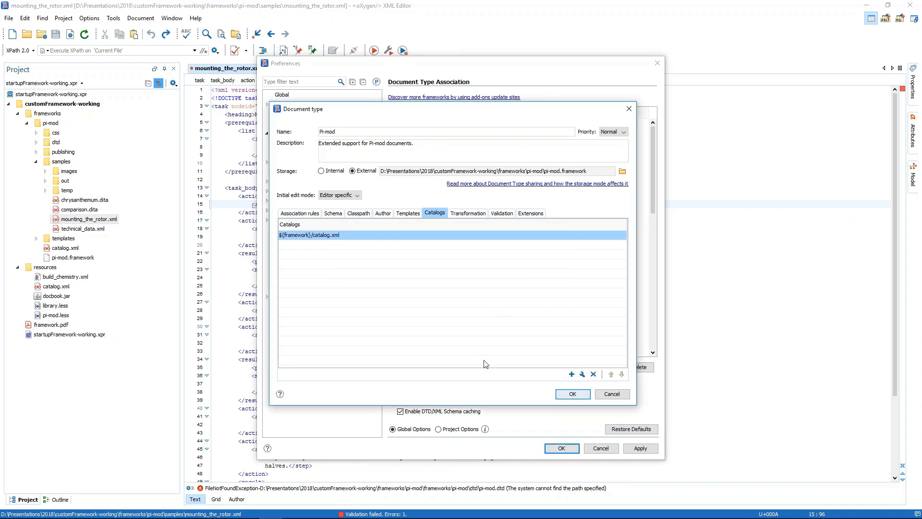
click(572, 394)
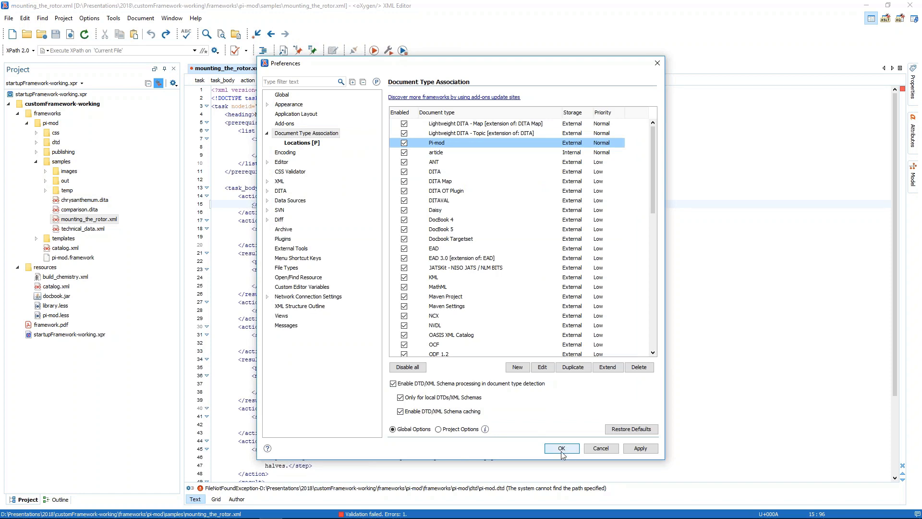
click(561, 448)
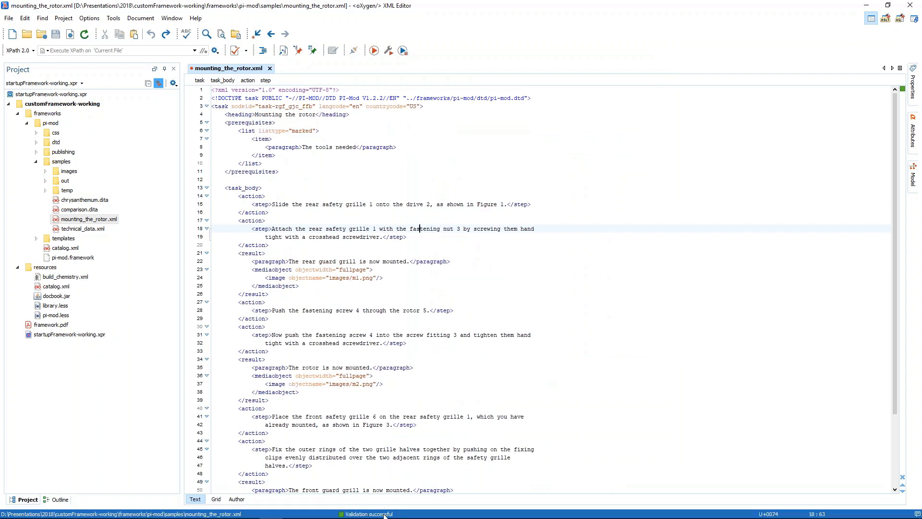
Check which elements content completion proposes inside the item element of mounting_the_rotor.xml, and undo the inserted opening bracket
click(297, 139)
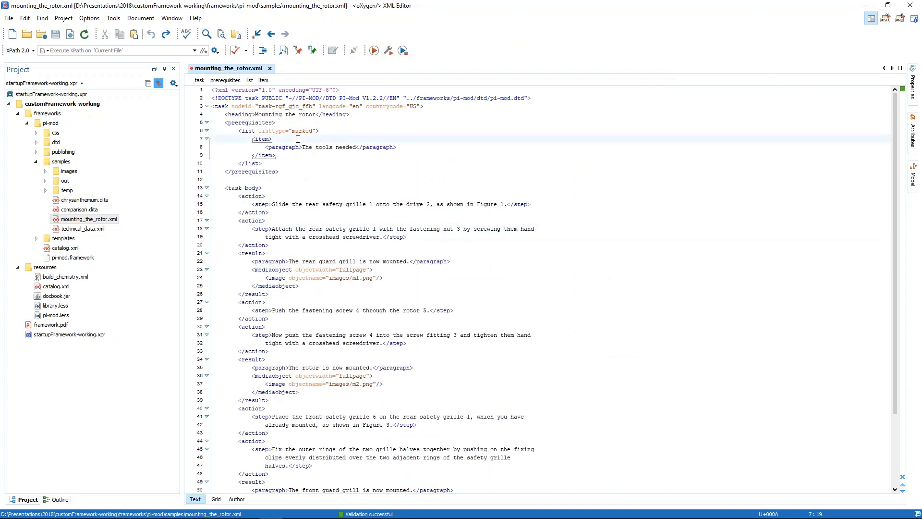
text(<)
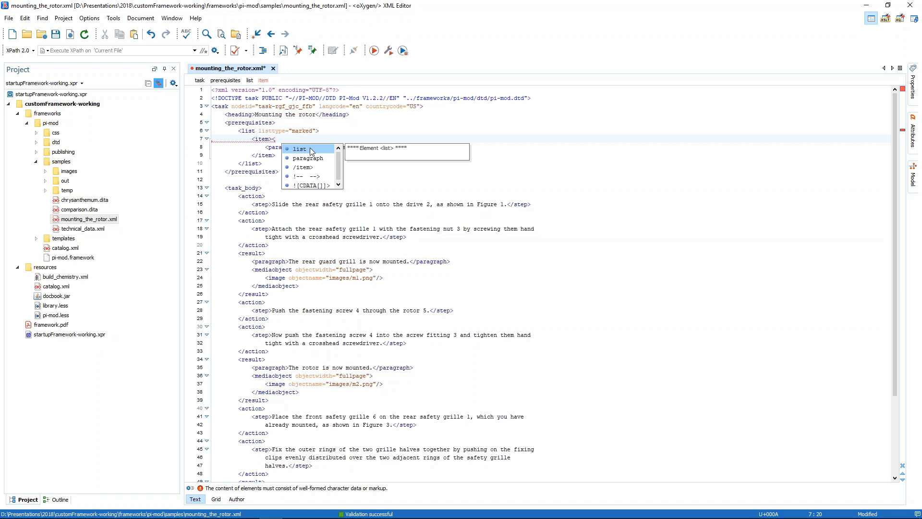
key(Down)
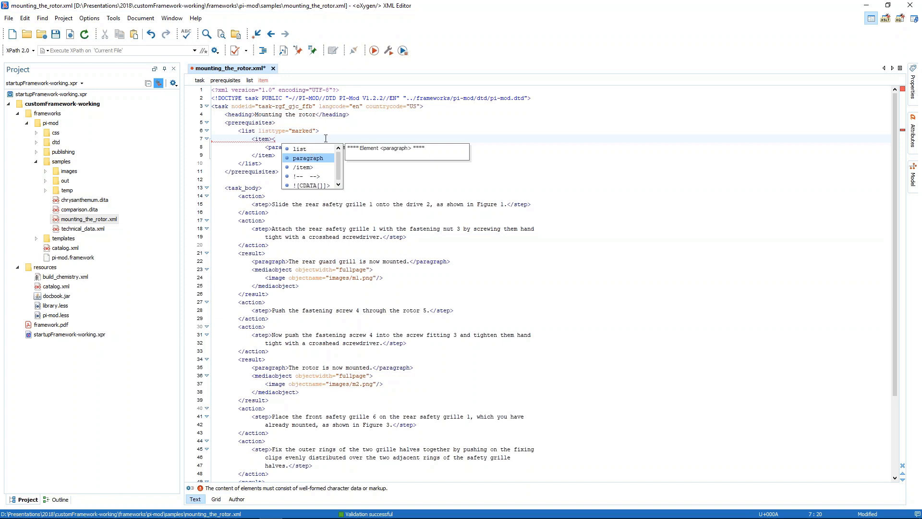
key(Escape)
key(ctrl+z)
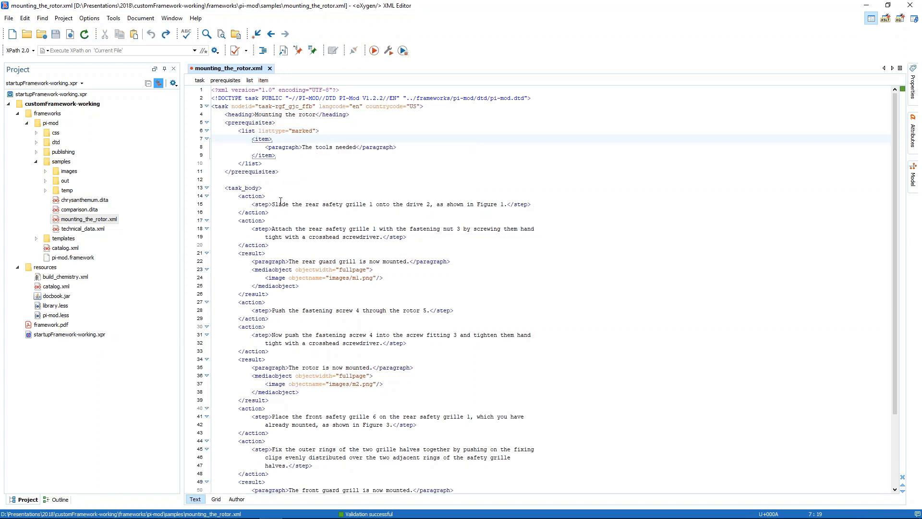
Check the content completion proposals at the start of the "The tools needed" paragraph, and undo the inserted opening bracket
click(303, 147)
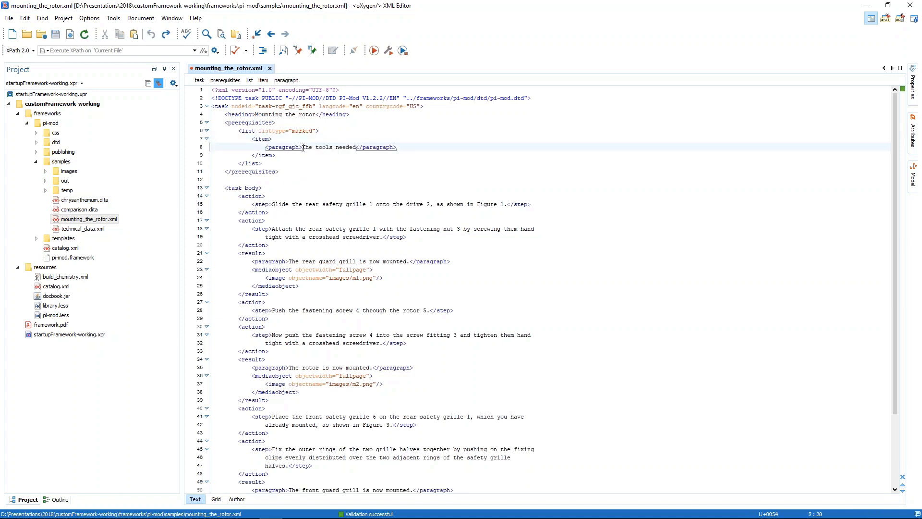
text(<)
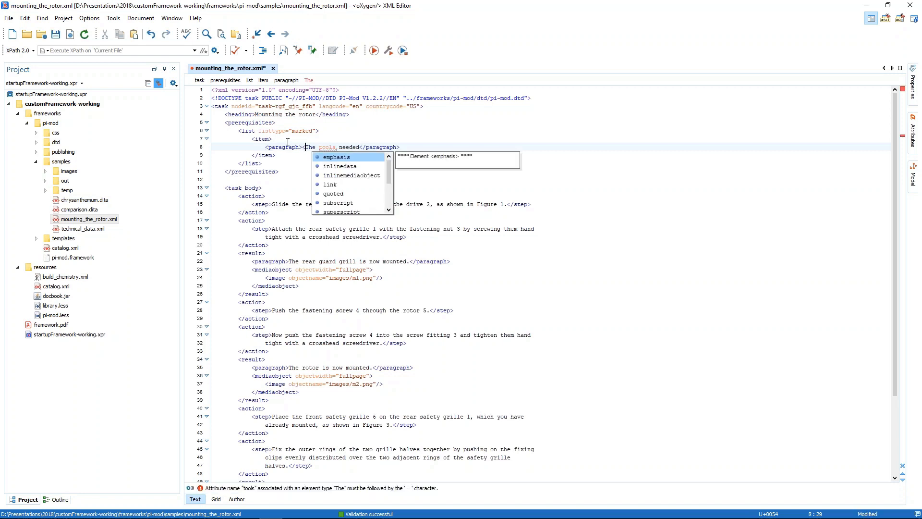
key(Down)
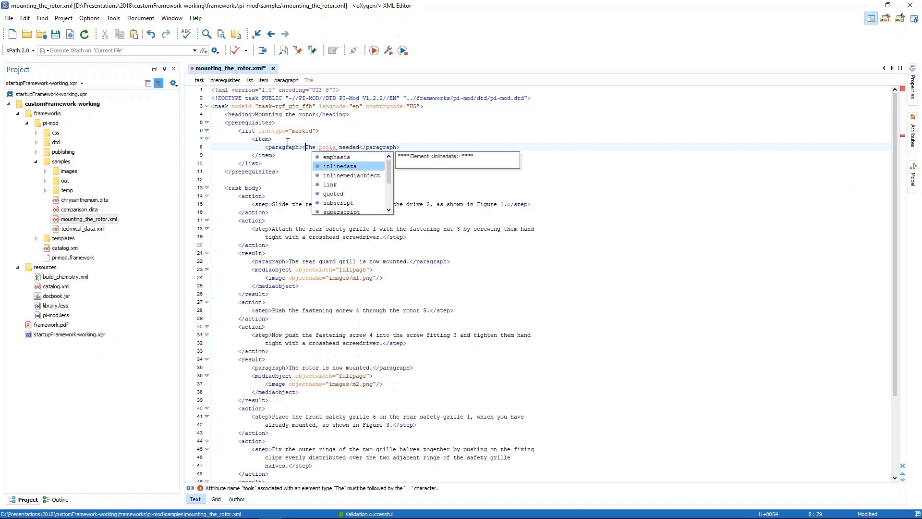
key(Down)
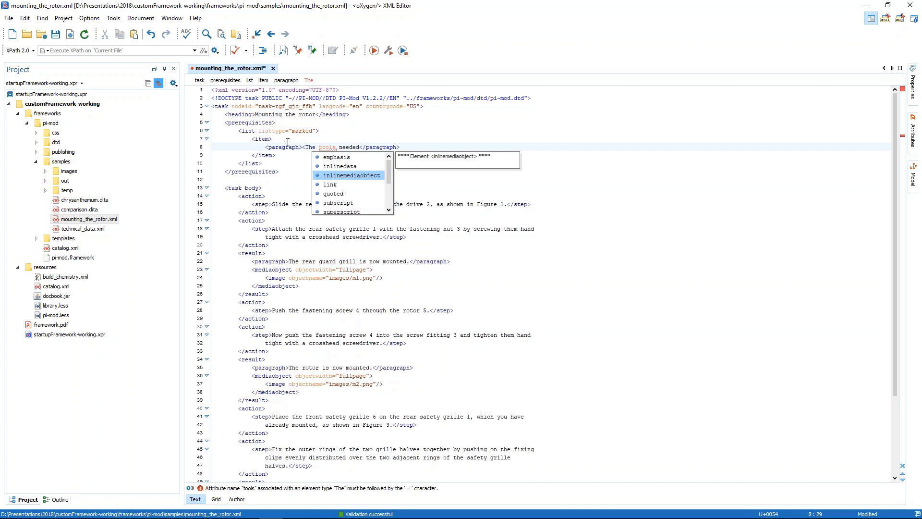
key(Escape)
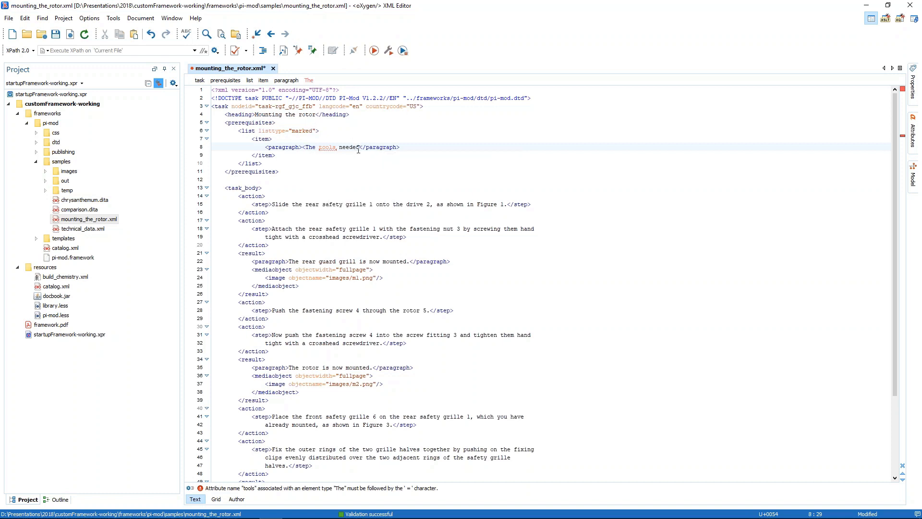
key(ctrl+z)
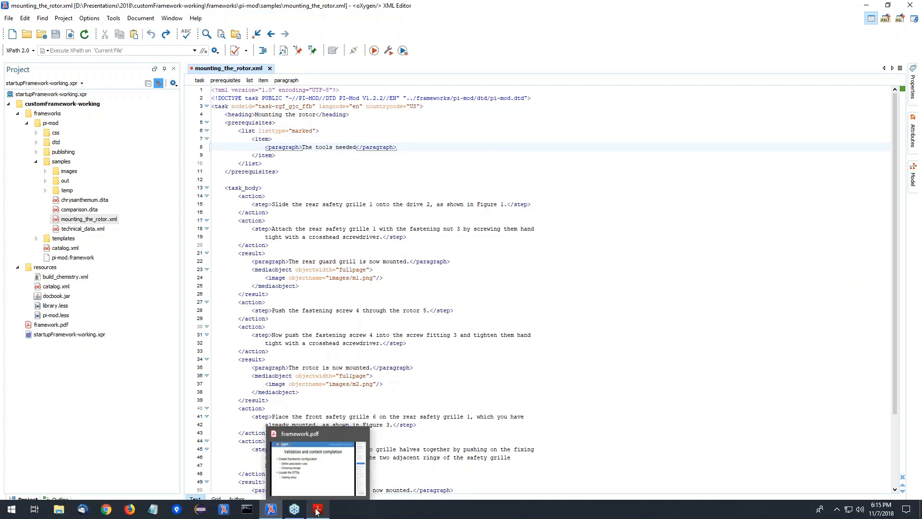
Switch to framework.pdf in the PDF viewer and advance to the "Visual editing" slide
click(317, 511)
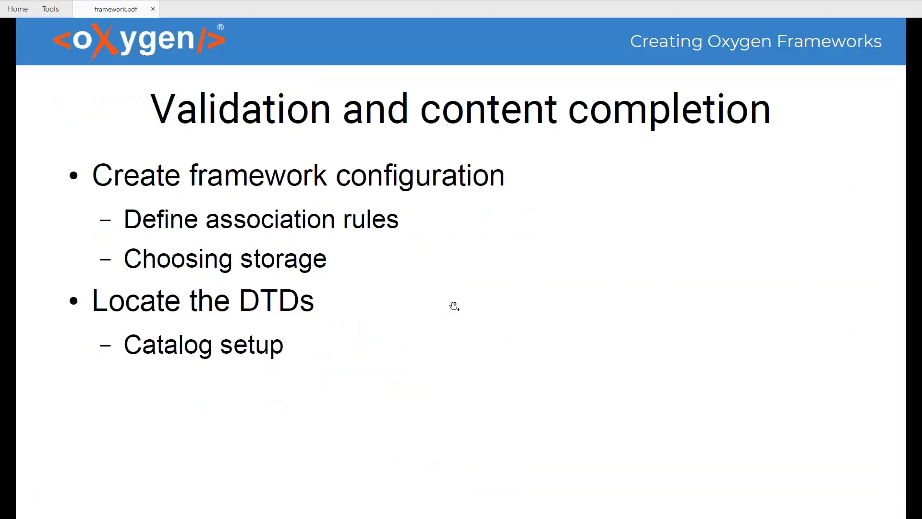
click(474, 315)
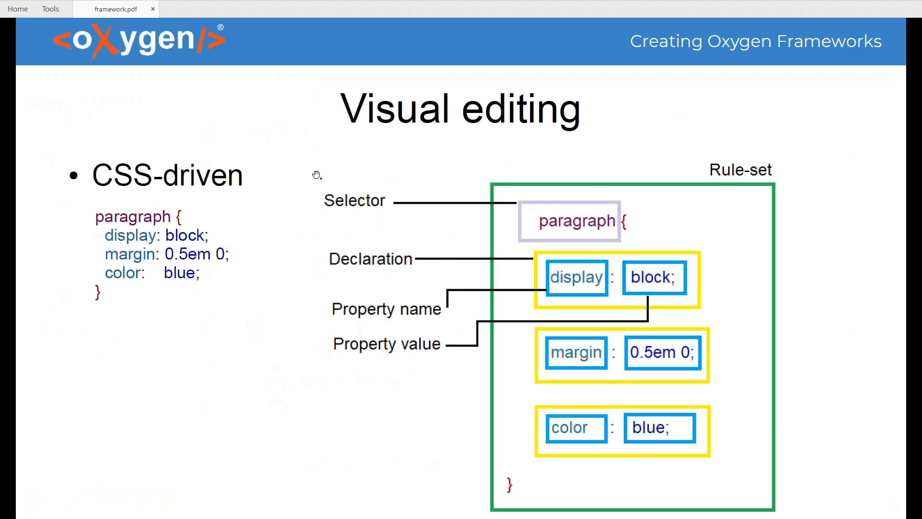
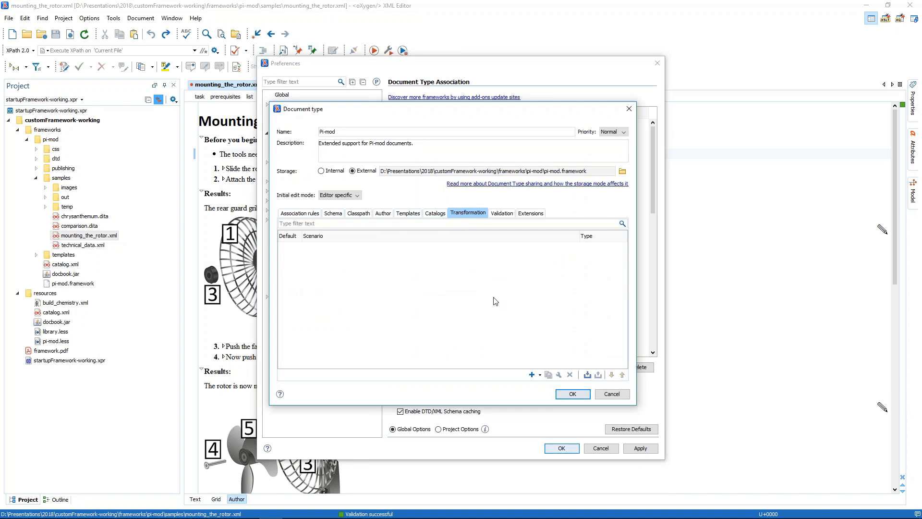
Add an XML to PDF transformation with CSS scenario to the Pi-mod document type, using ${framework}/css/pi-mod.less as its CSS URL
mouse_move(521, 517)
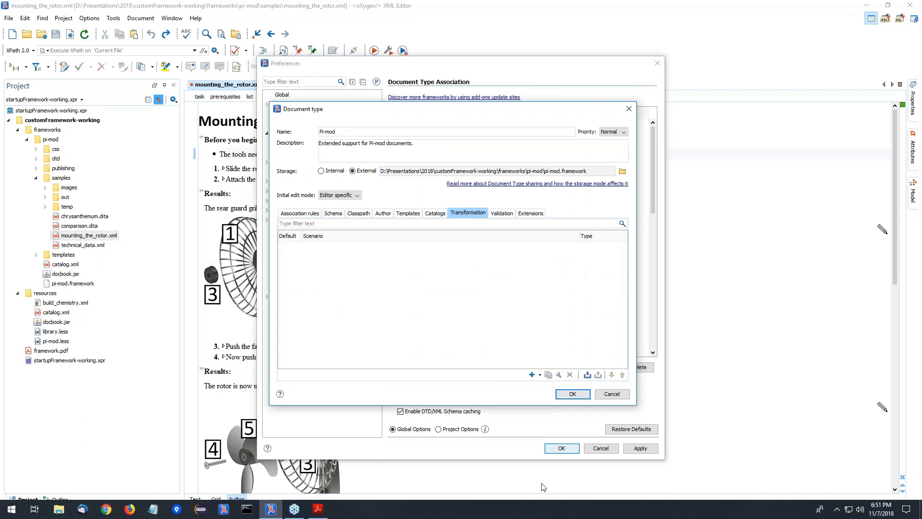
click(540, 375)
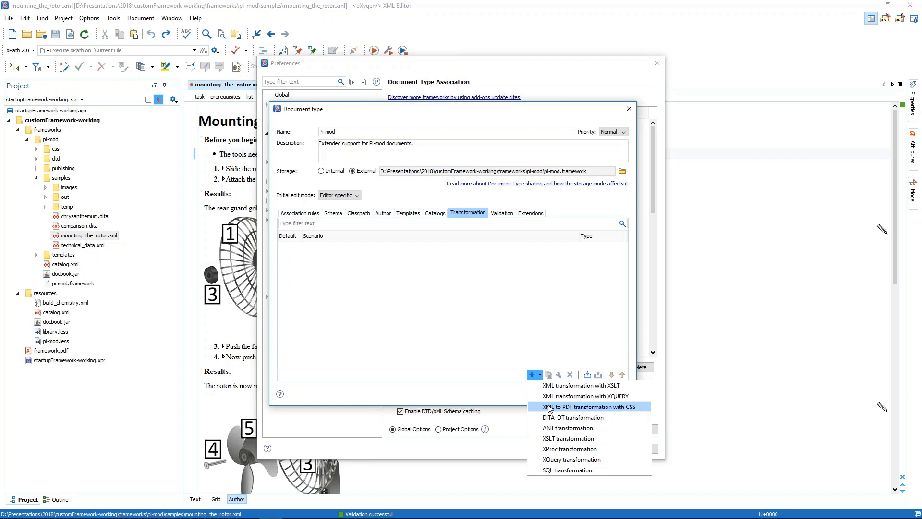
click(631, 407)
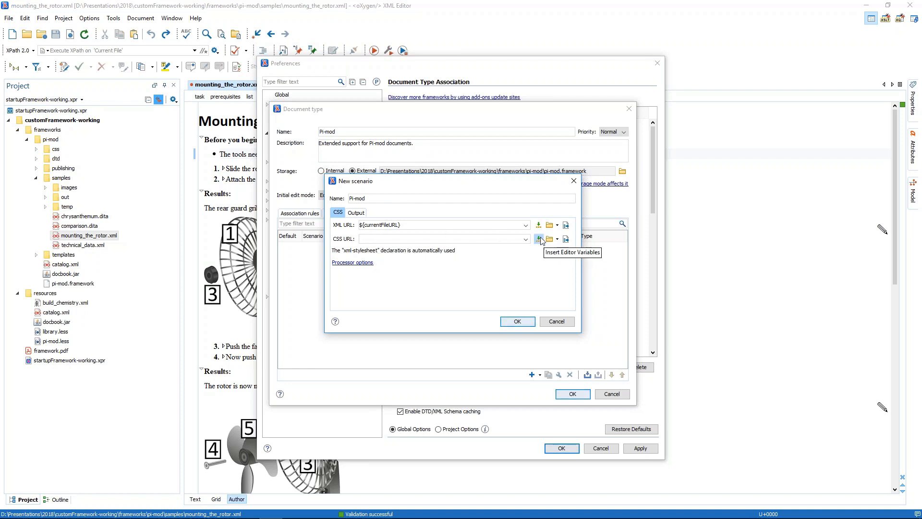
click(566, 238)
click(586, 258)
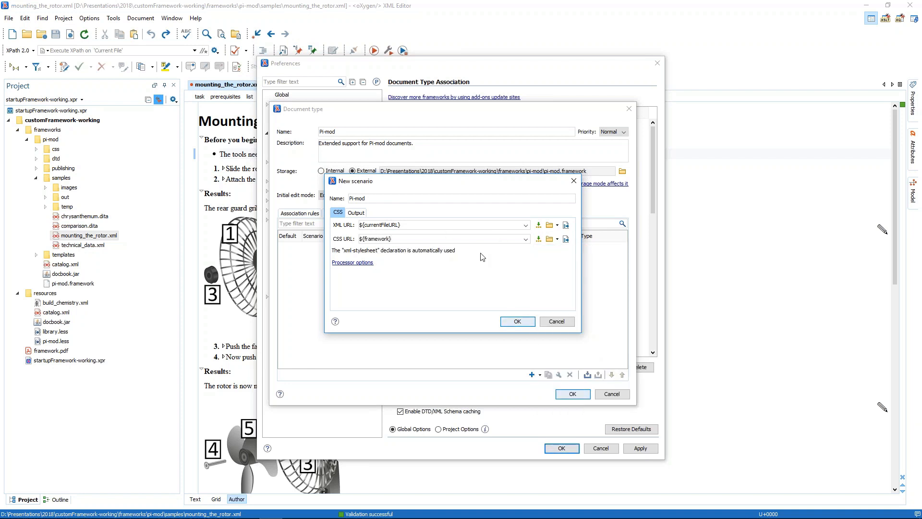
text(/css/pi-mod.less)
click(358, 213)
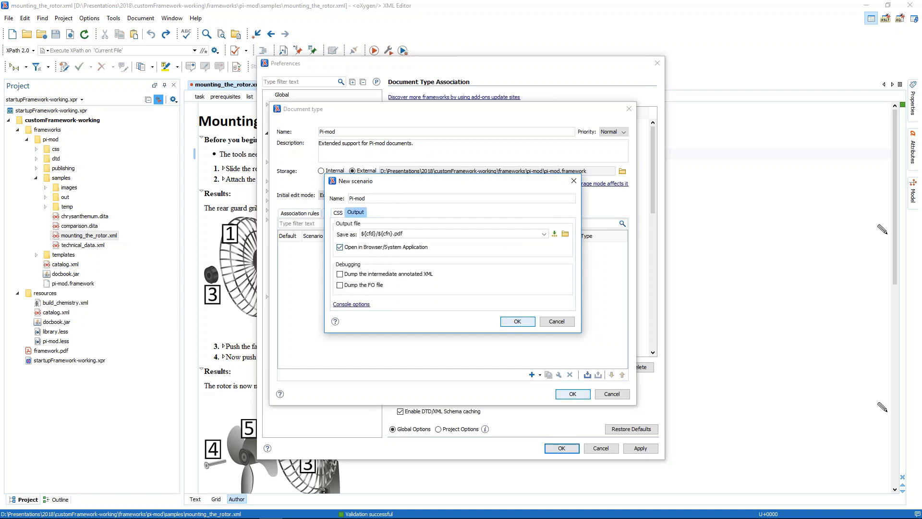
click(338, 212)
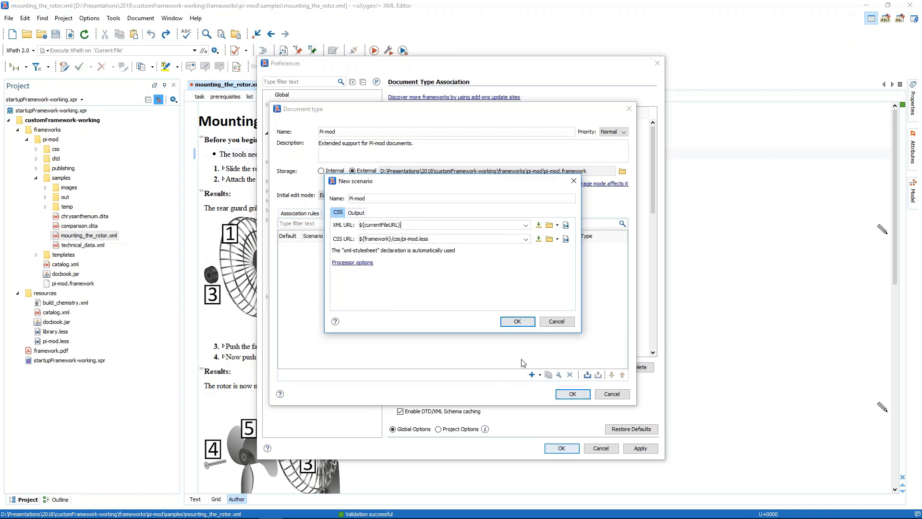
click(518, 324)
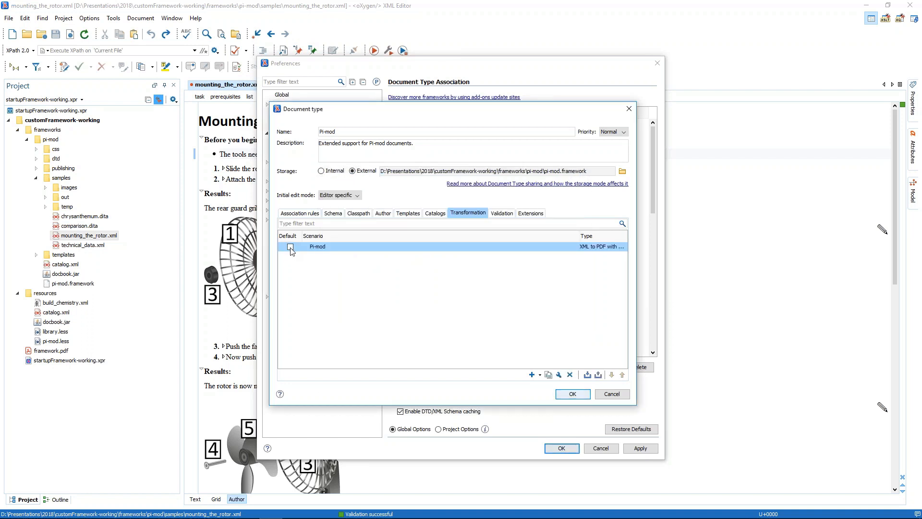
Make the Pi-mod transformation scenario the default, and save the document type and the preferences
click(290, 247)
click(572, 394)
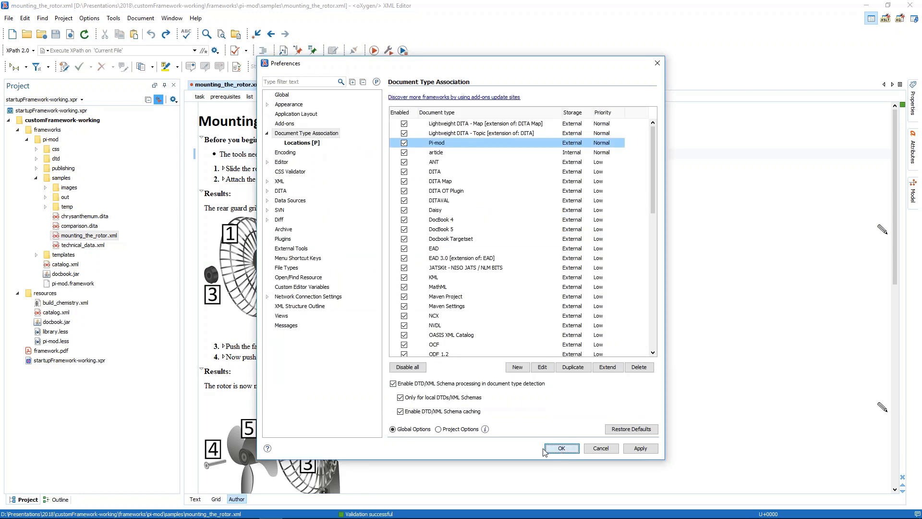
click(545, 449)
Apply the Pi-mod transformation scenario to mounting_the_rotor.xml to generate its PDF
click(329, 168)
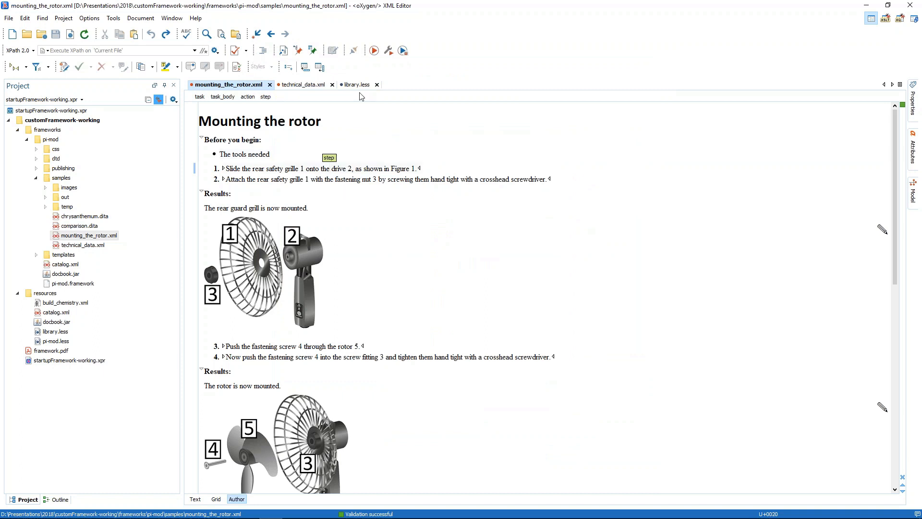
click(375, 51)
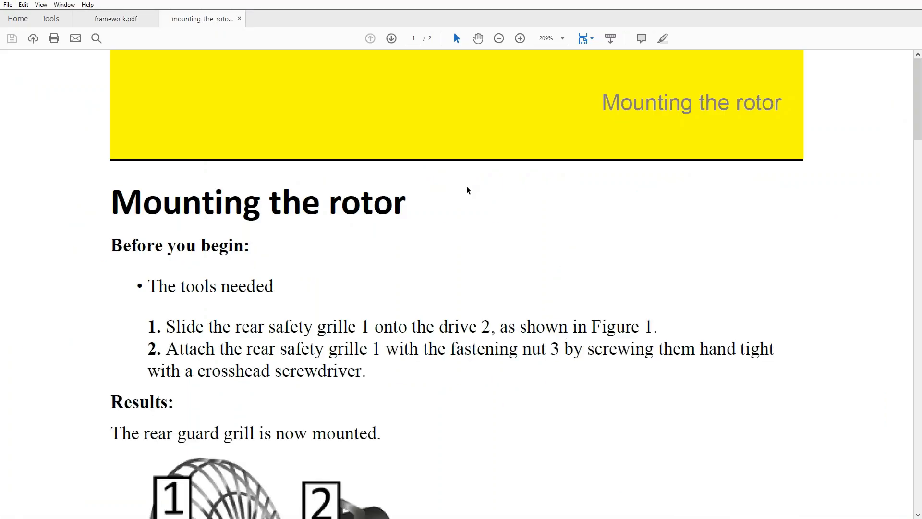
Examine the generated mounting_the_rotor PDF, including its steps, images and the title in the yellow page header
scroll(471, 191, down, 3)
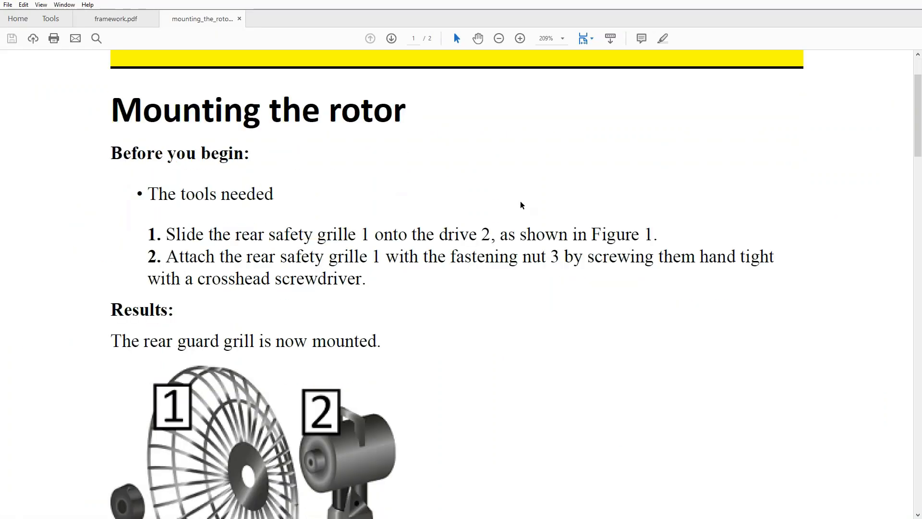
scroll(522, 206, down, 20)
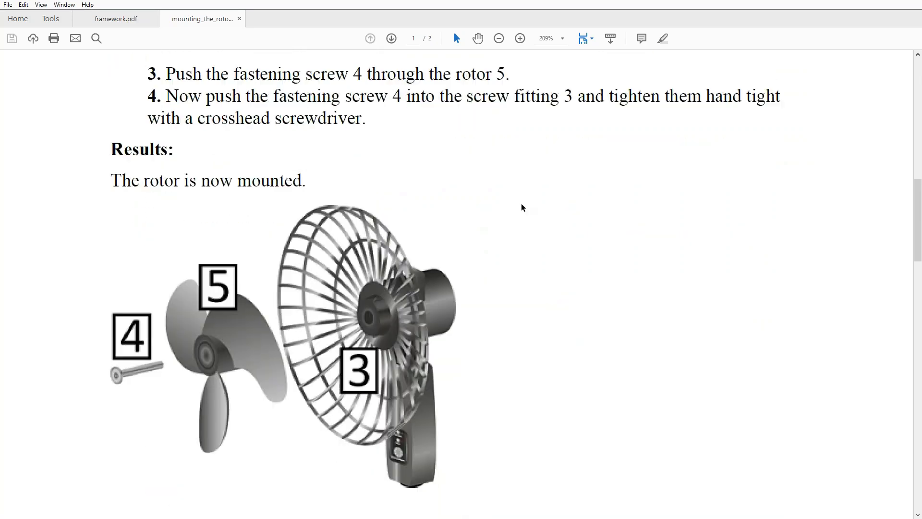
scroll(522, 206, down, 3)
scroll(522, 206, up, 20)
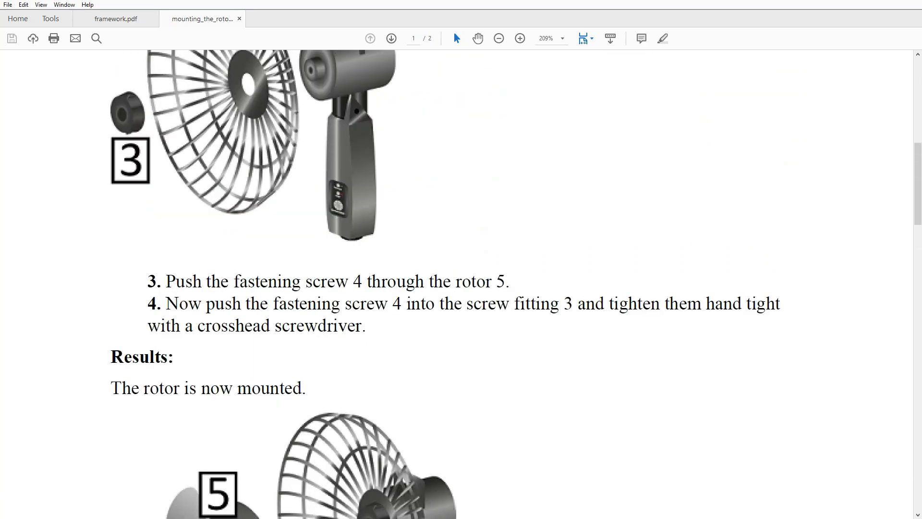
scroll(531, 208, up, 4)
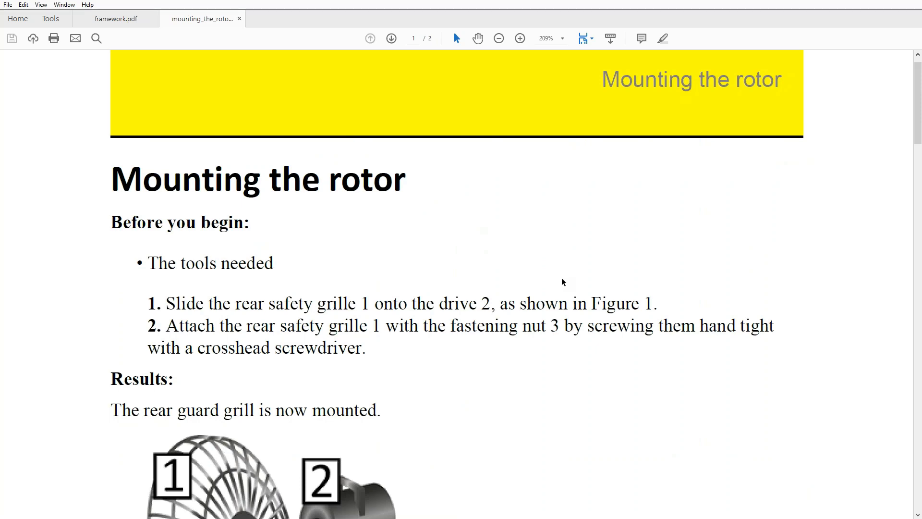
scroll(559, 272, up, 1)
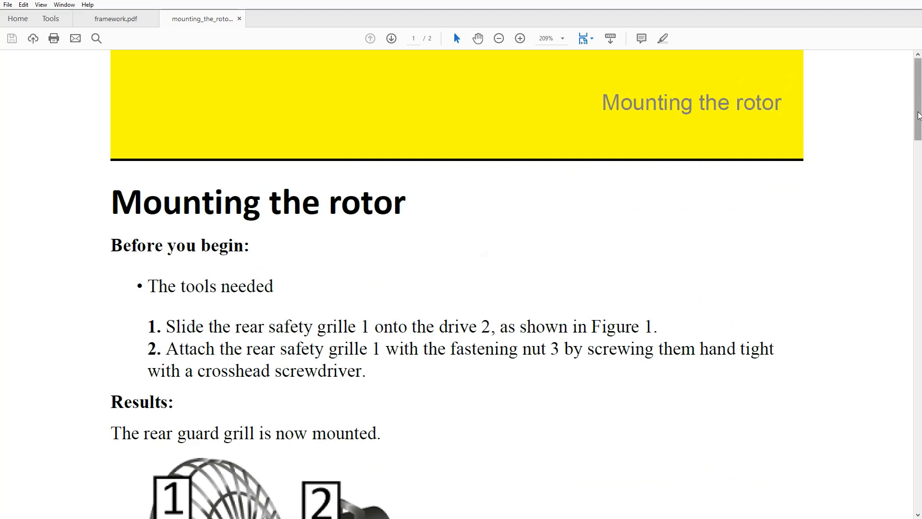
mouse_move(918, 106)
mouse_down()
mouse_move(919, 476)
mouse_move(919, 106)
mouse_up()
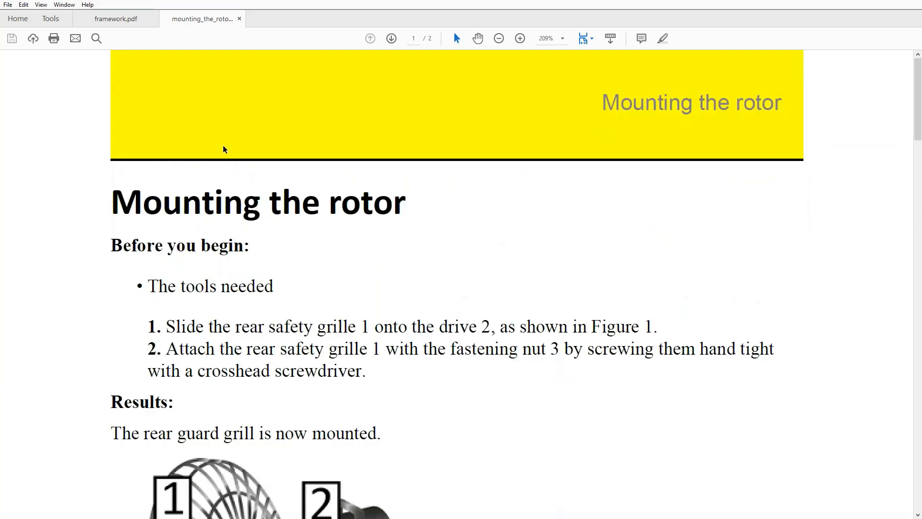
drag(602, 102, 775, 105)
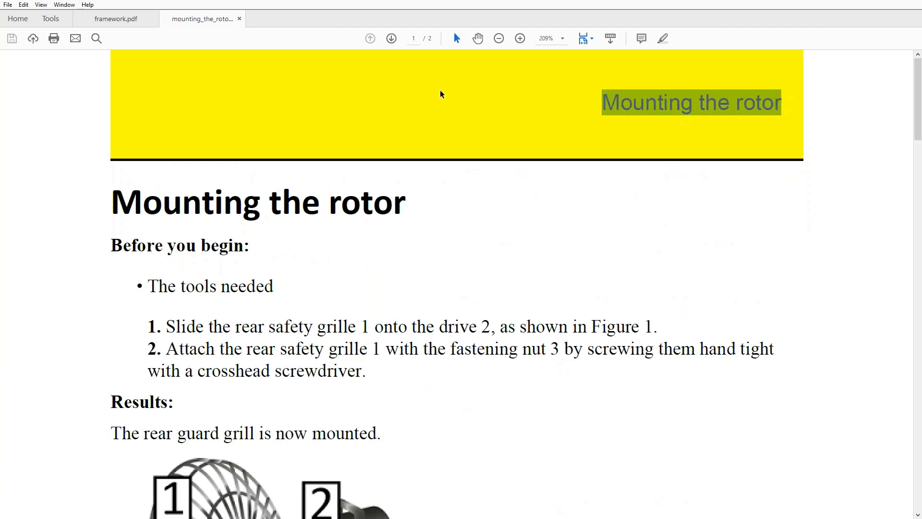
key(Right)
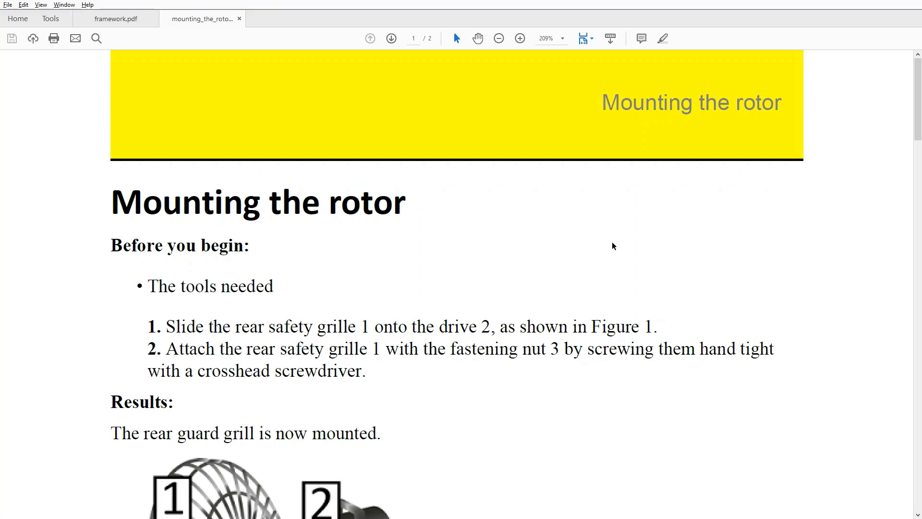
key(alt+Tab)
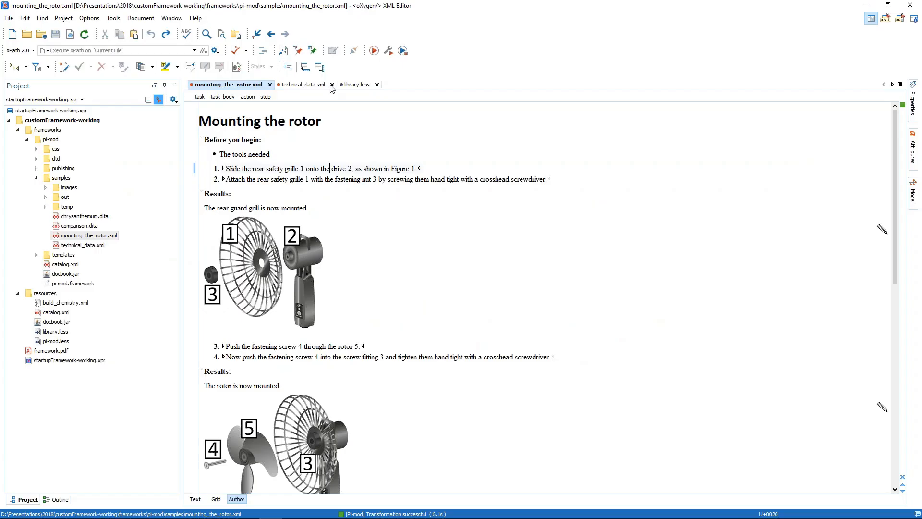
click(358, 84)
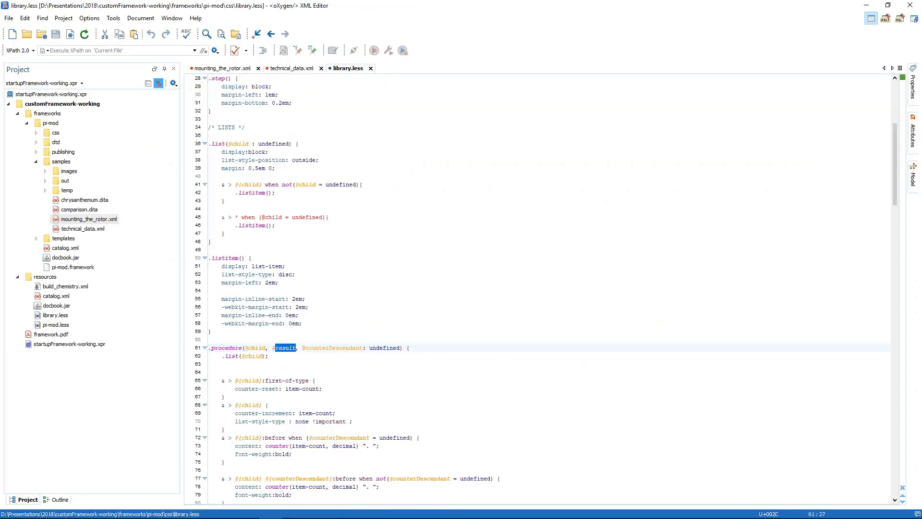
scroll(521, 258, down, 20)
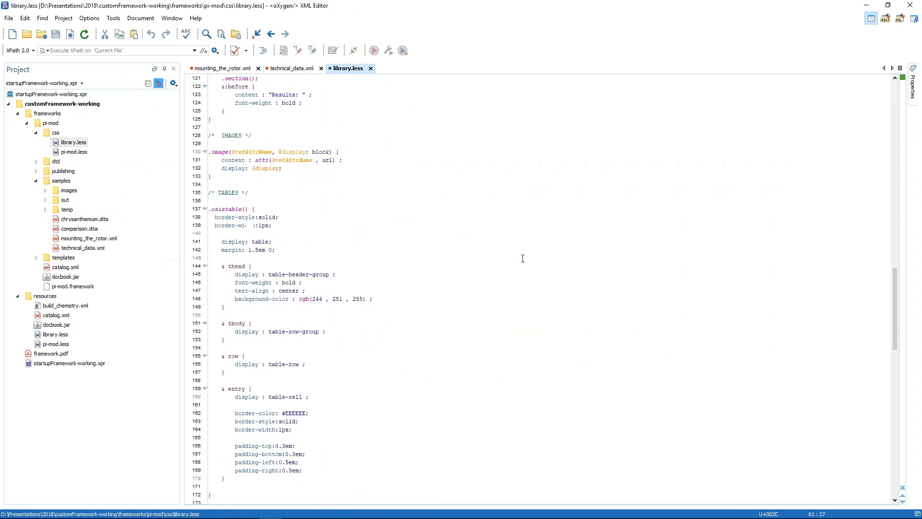
scroll(522, 258, down, 20)
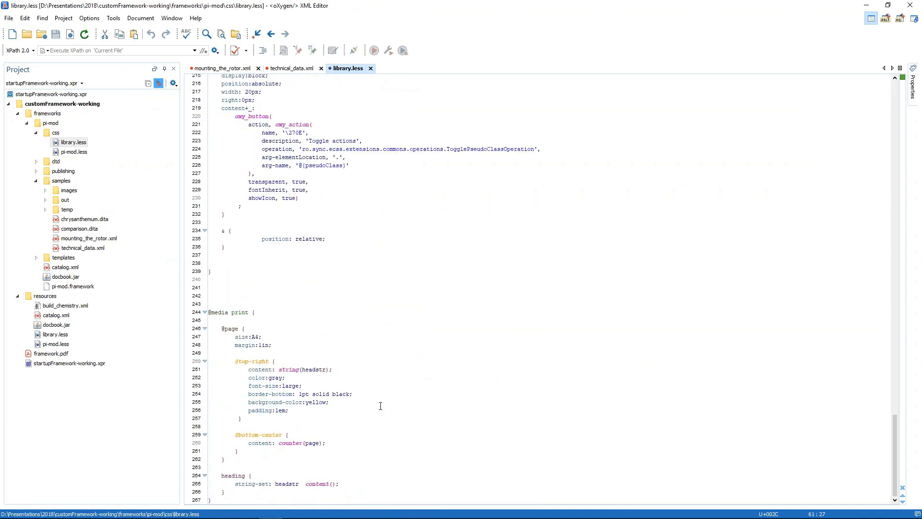
double_click(246, 312)
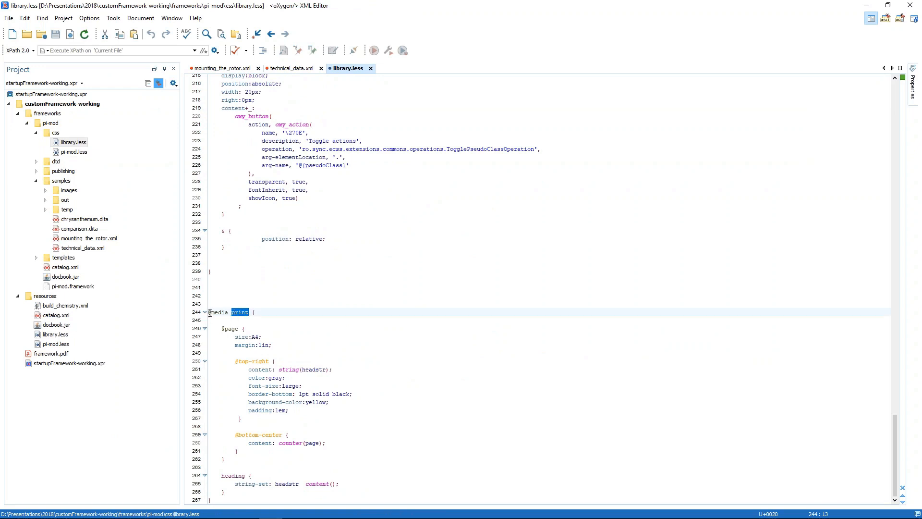
drag(209, 312, 338, 361)
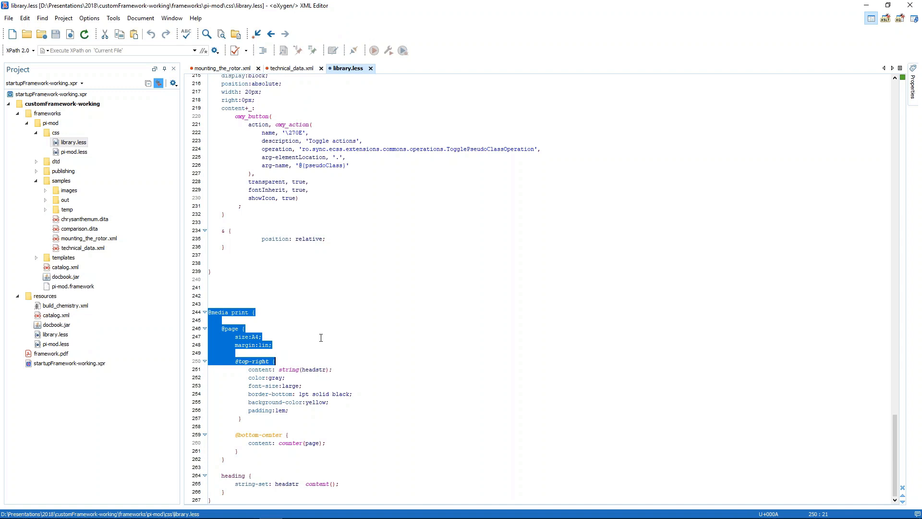
click(288, 320)
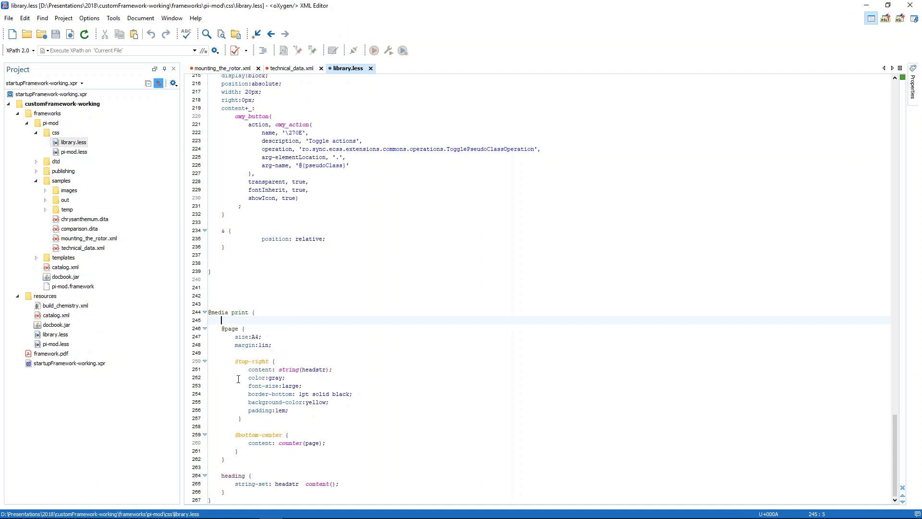
drag(235, 361, 269, 361)
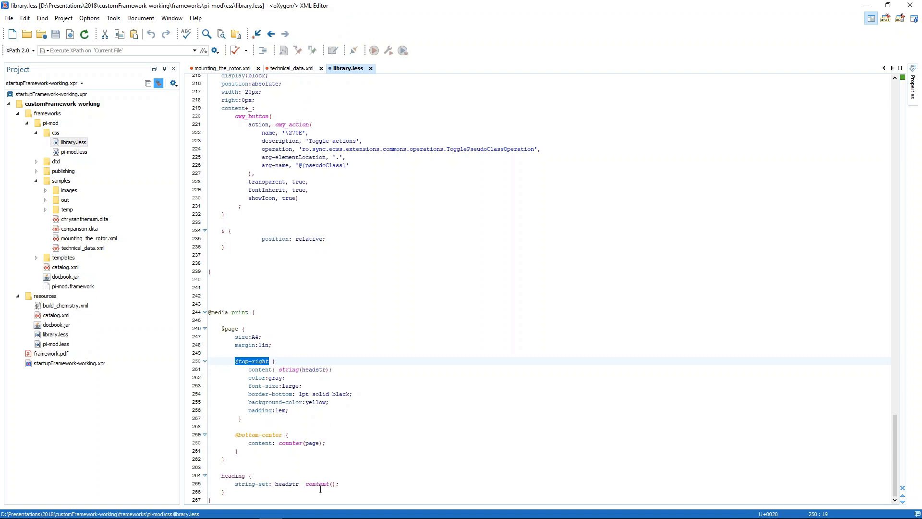
double_click(234, 475)
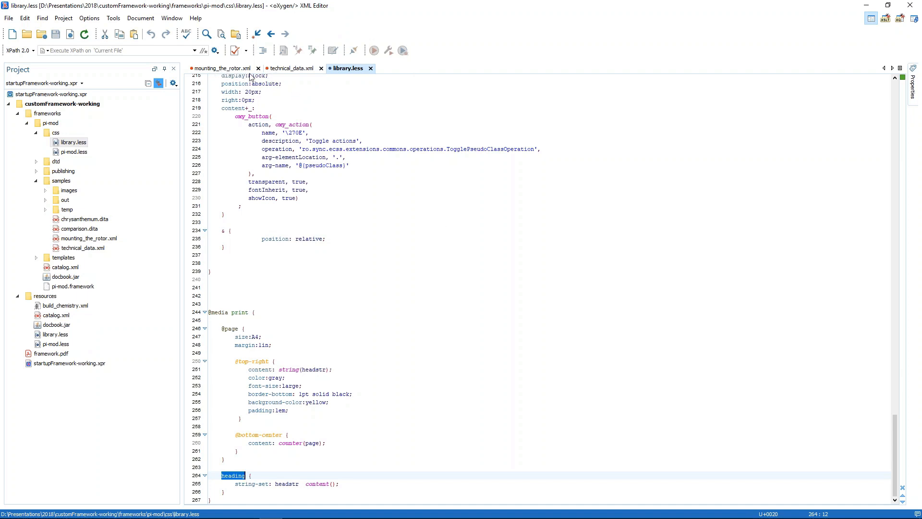
Return to mounting_the_rotor.xml, and open build_chemistry.xml from the publishing folder of pi-mod
click(225, 72)
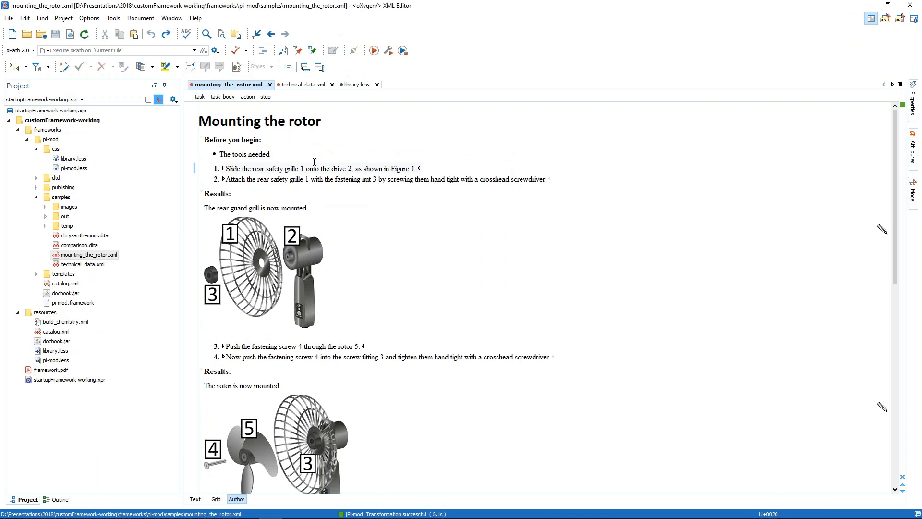
click(350, 171)
click(36, 187)
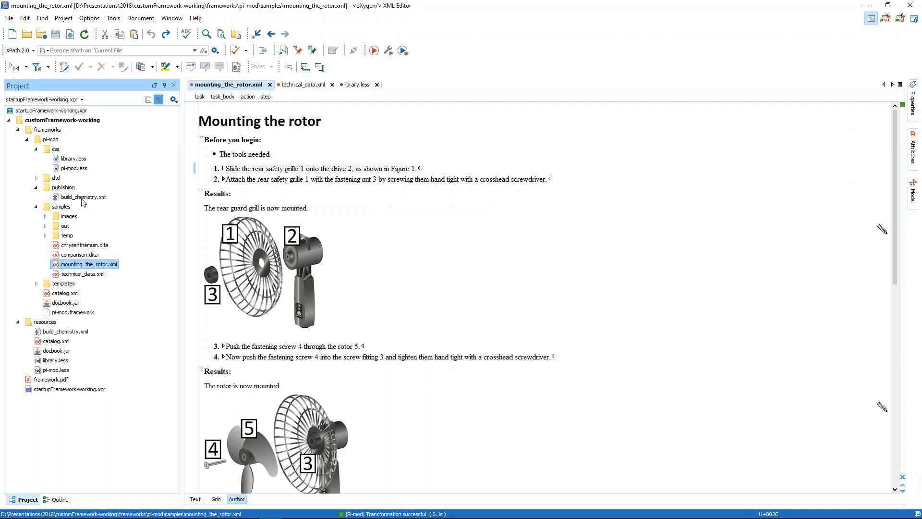
double_click(83, 197)
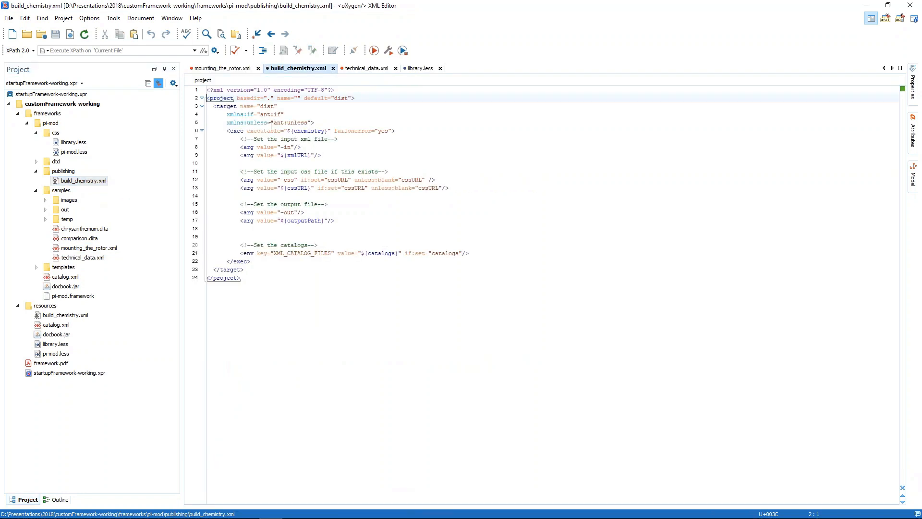
Examine the chemistry, xmlURL, cssURL, outputPath and catalogs parameters in the build_chemistry.xml Ant script
drag(287, 131, 328, 131)
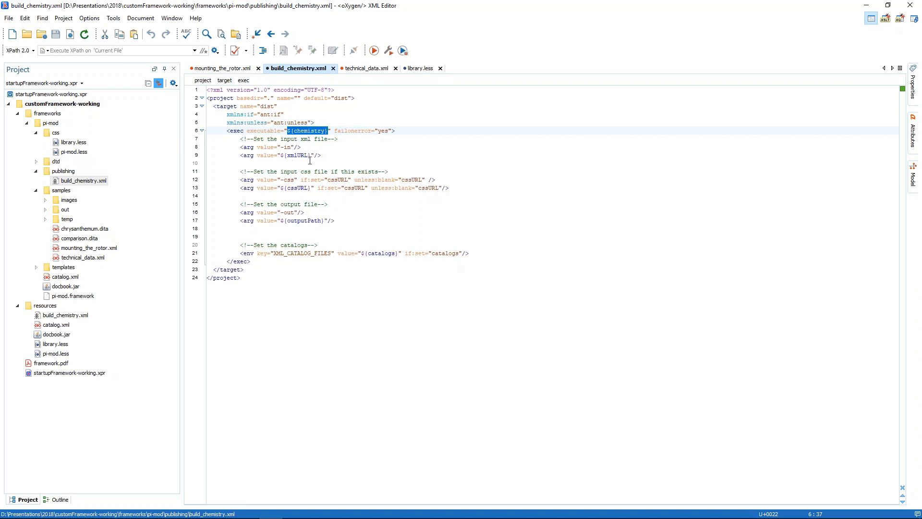
double_click(302, 155)
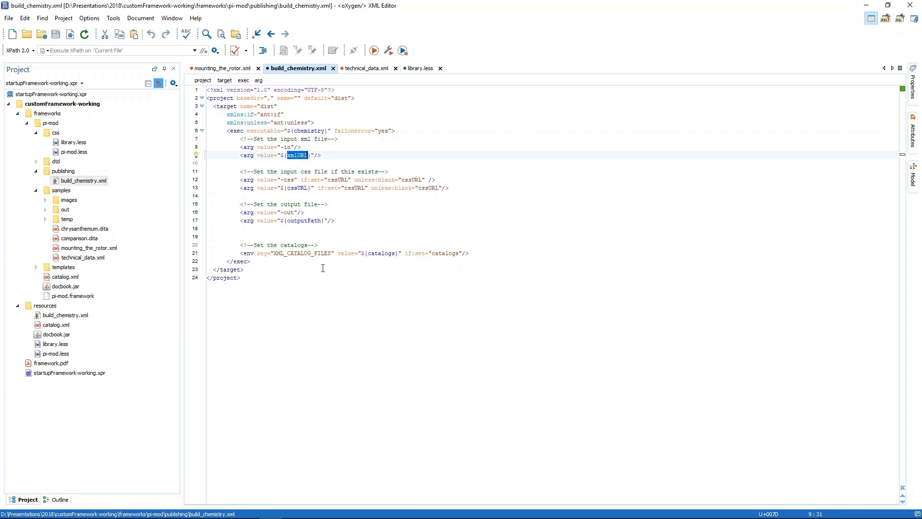
double_click(297, 190)
double_click(309, 222)
click(376, 247)
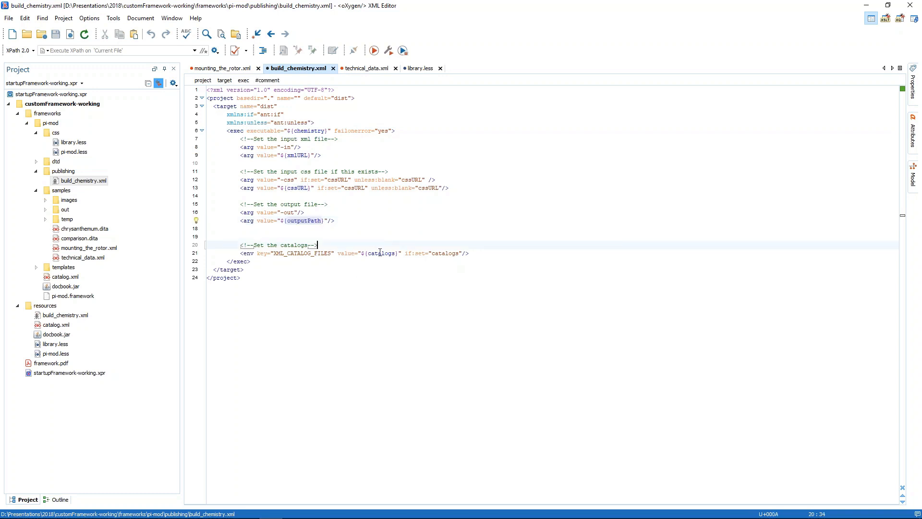
double_click(380, 253)
click(341, 292)
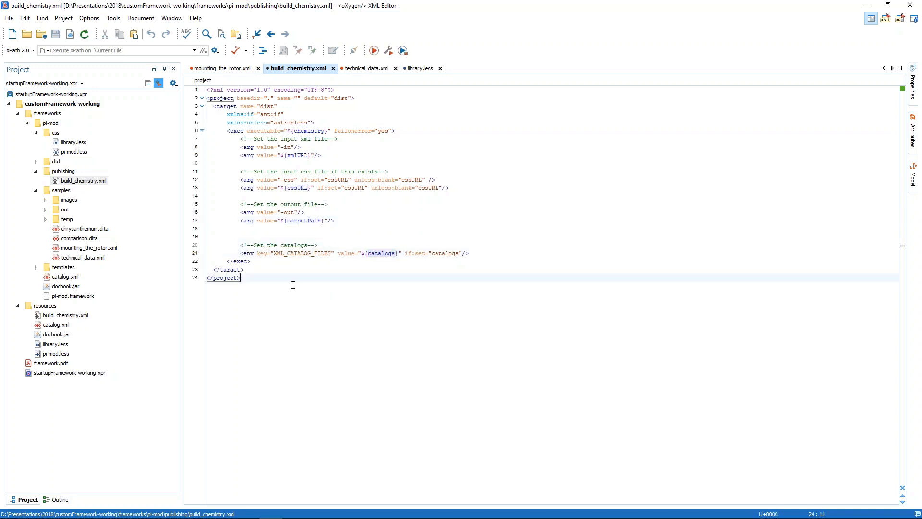
Open the Pi-mod document type association for editing and add an ANT transformation scenario named "Pi-mod ANT scenario"
click(331, 130)
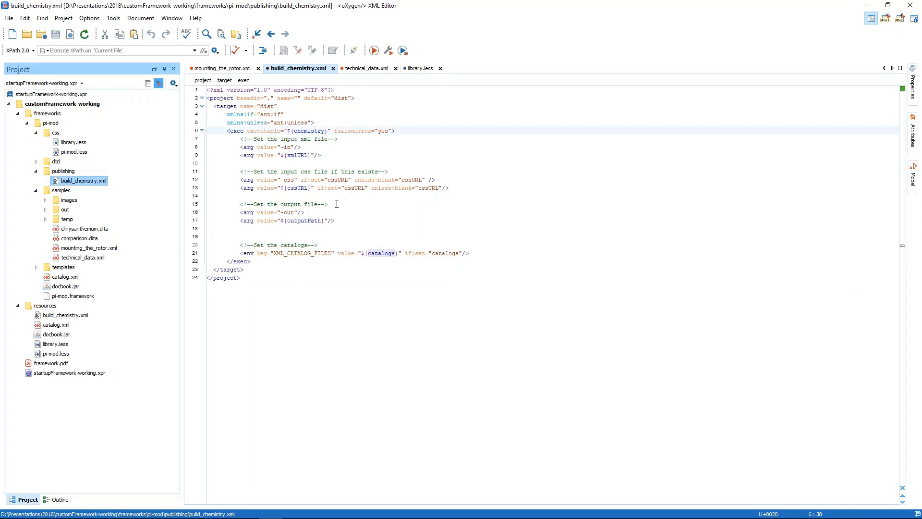
click(90, 18)
click(111, 30)
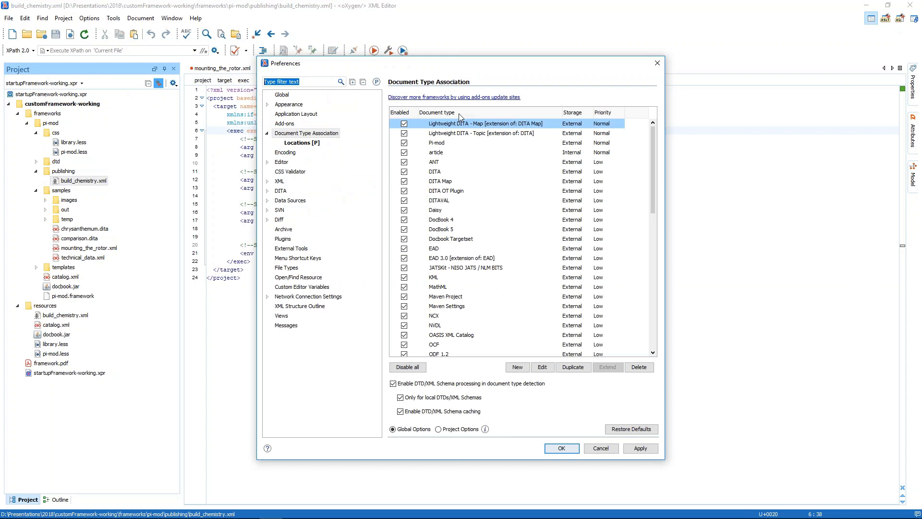
double_click(458, 143)
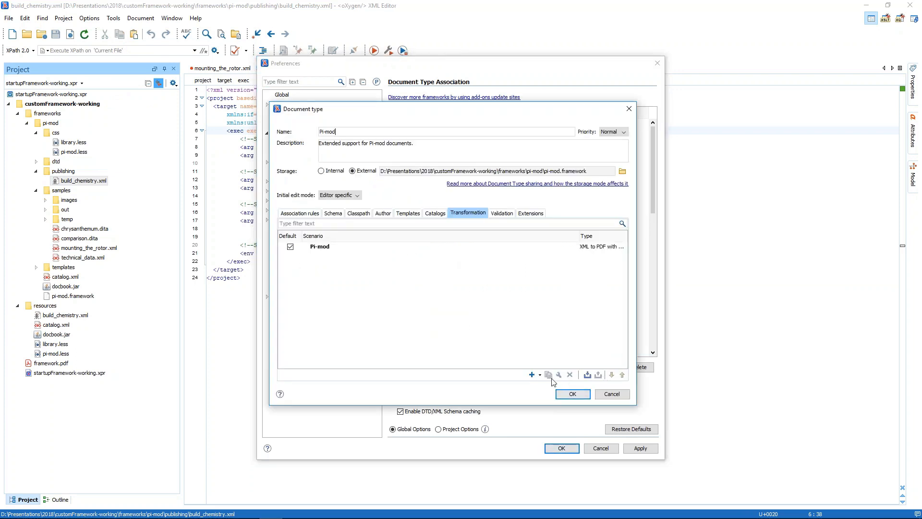
click(533, 375)
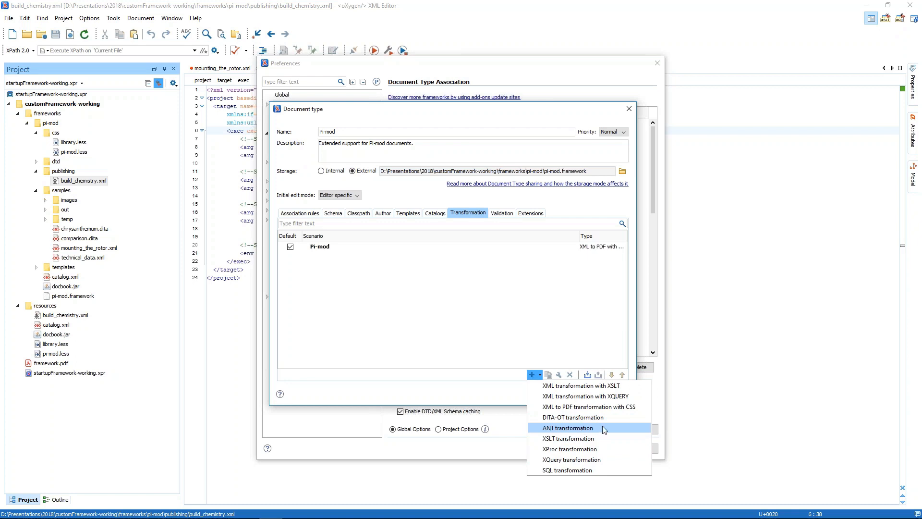
click(585, 433)
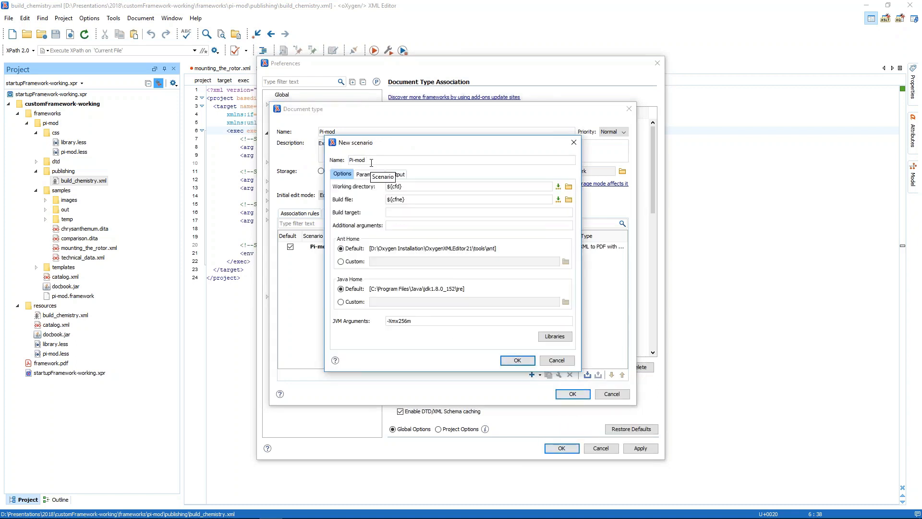
text(ANT scenario)
Set the scenario's working directory to D:\Oxygen Installation\OxygenXMLEditor21 and its build file to ${frameworkDir}/publishing/build_chemistry.xml
click(395, 184)
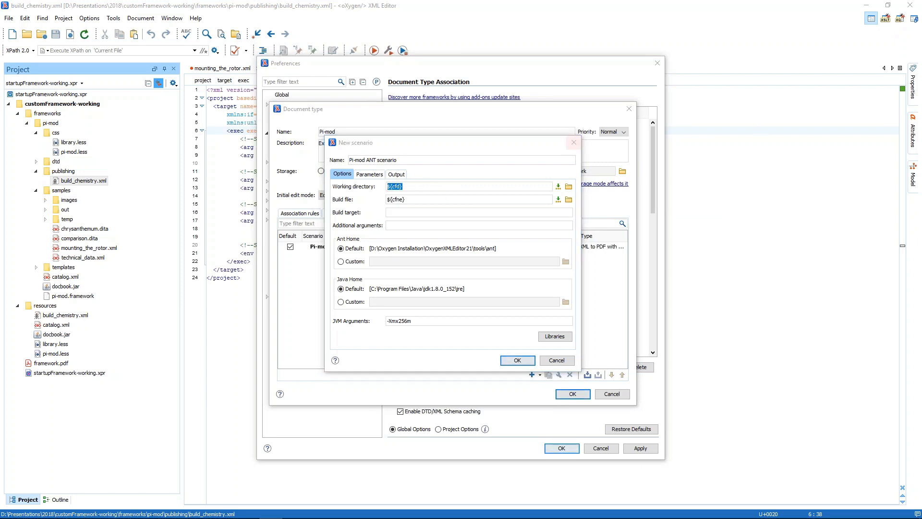
text(D:\Oxygen Installation\OxygenXMLEditor21)
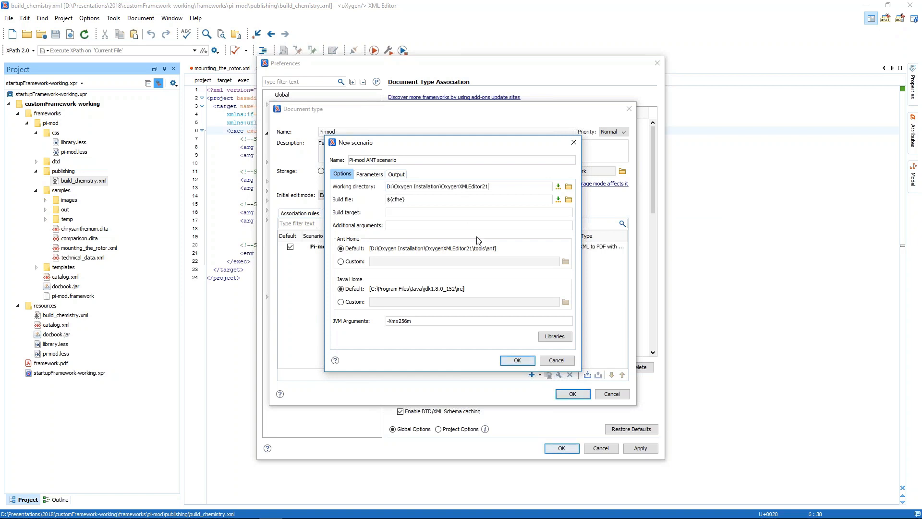
click(569, 204)
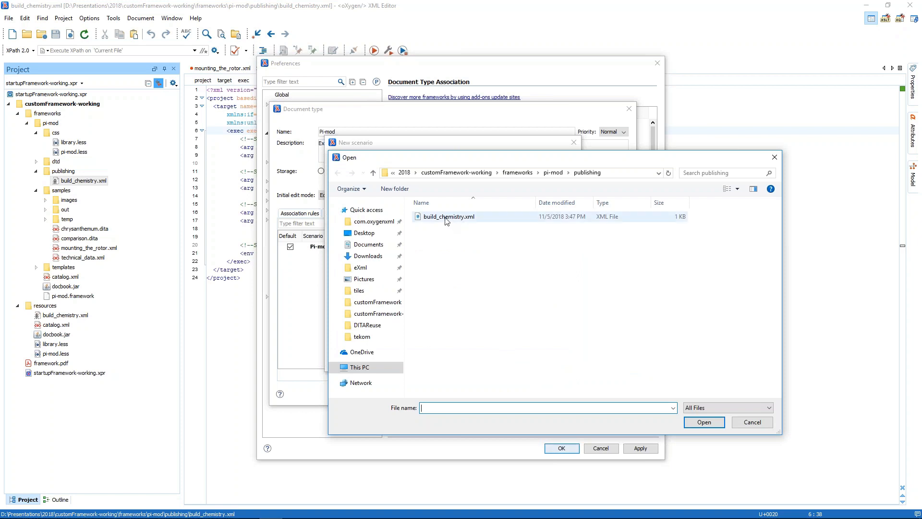
click(446, 219)
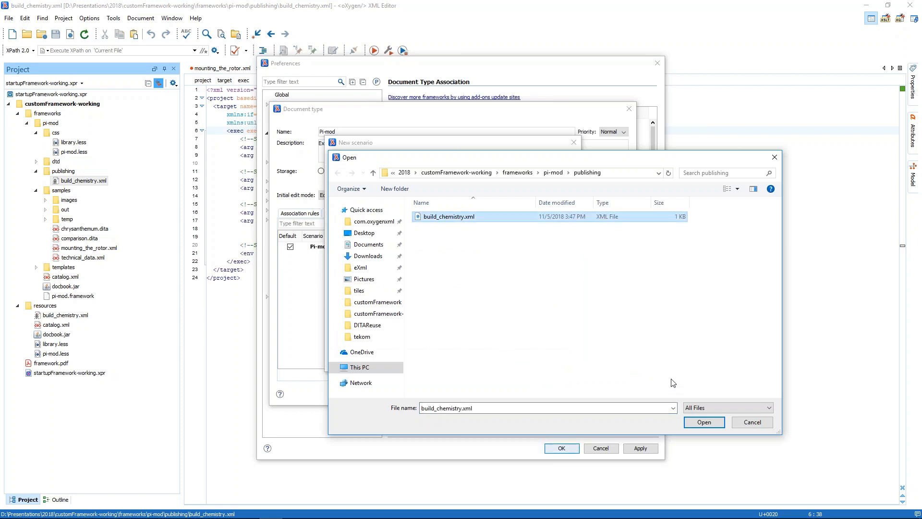
click(703, 423)
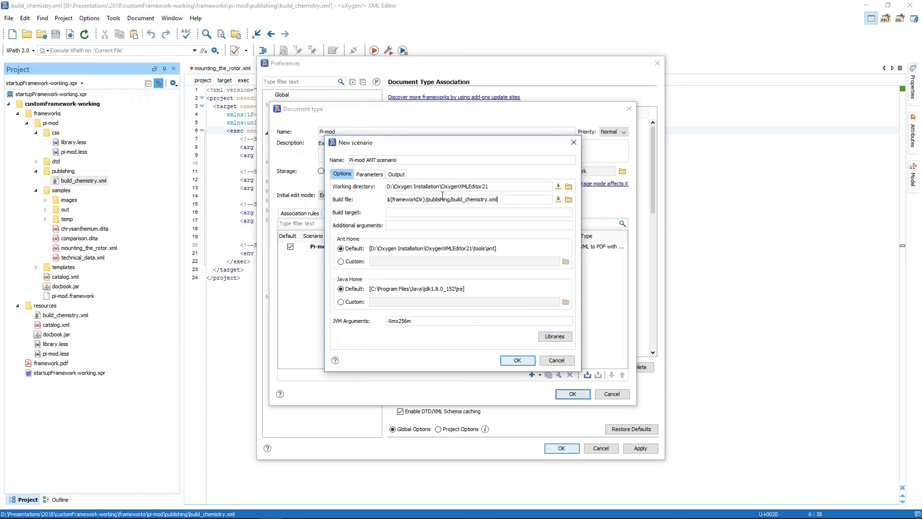
Add a scenario parameter named chemistry that points to oxygenChemistry.bat in the OxygenXMLEditor21 installation folder
click(372, 175)
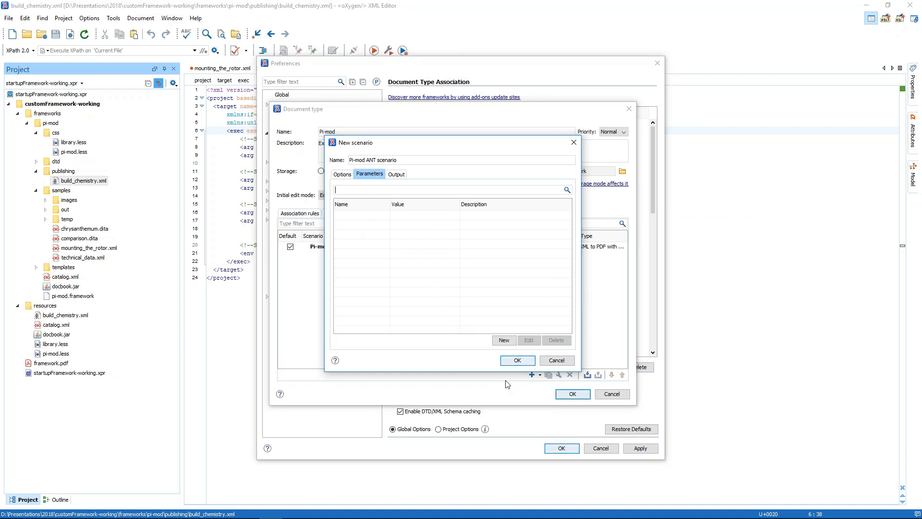
click(504, 340)
text(c)
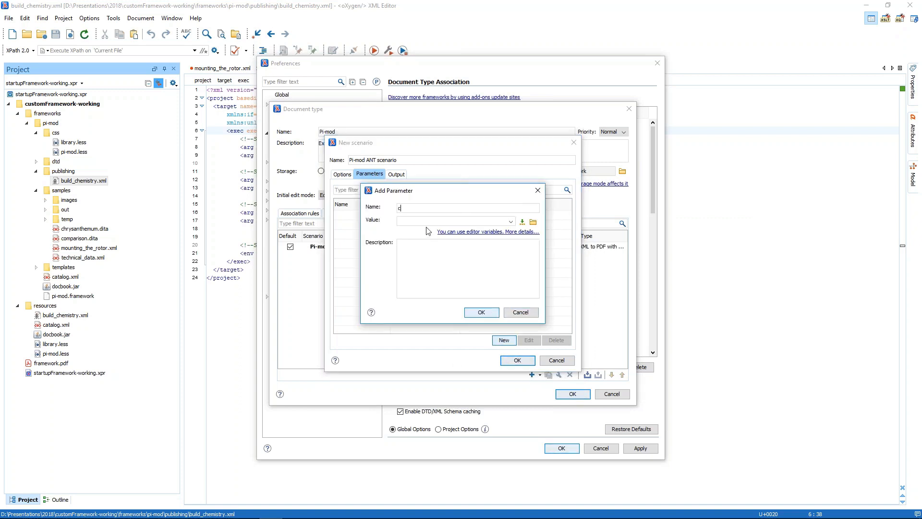
text(hemistry)
click(533, 222)
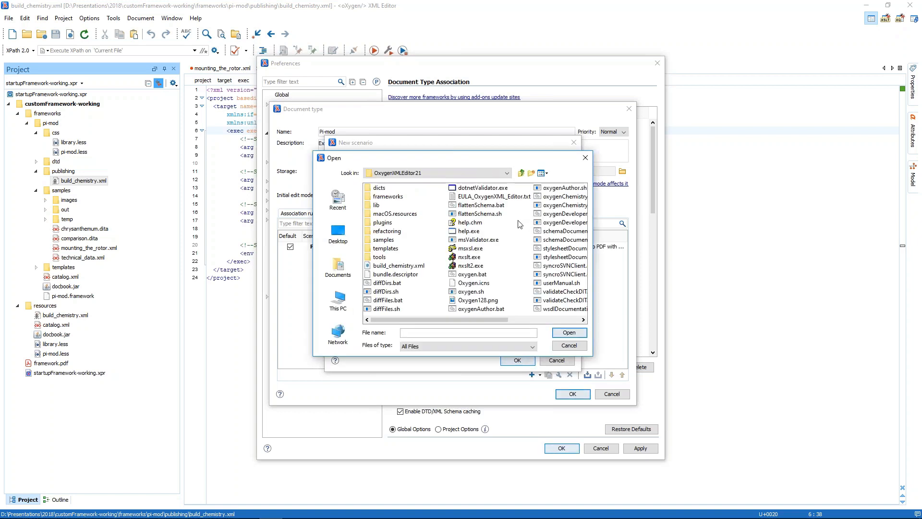
click(568, 319)
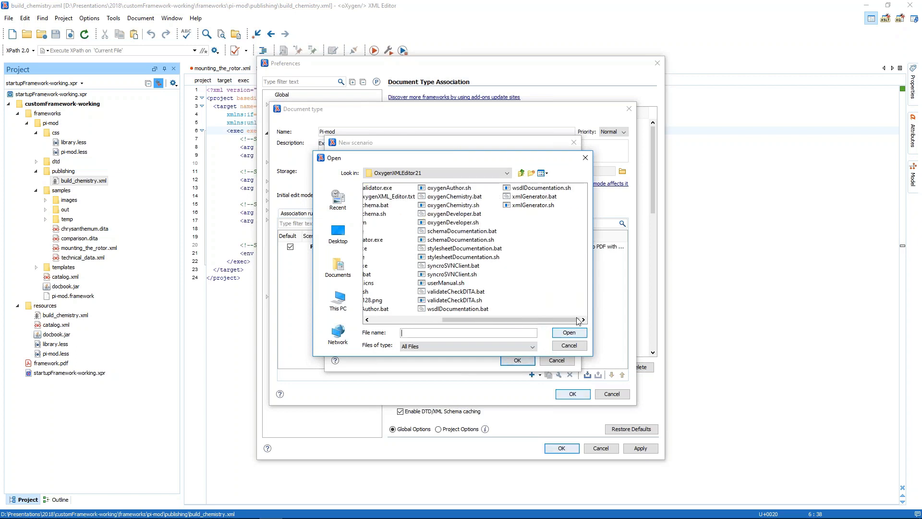
click(452, 197)
click(555, 335)
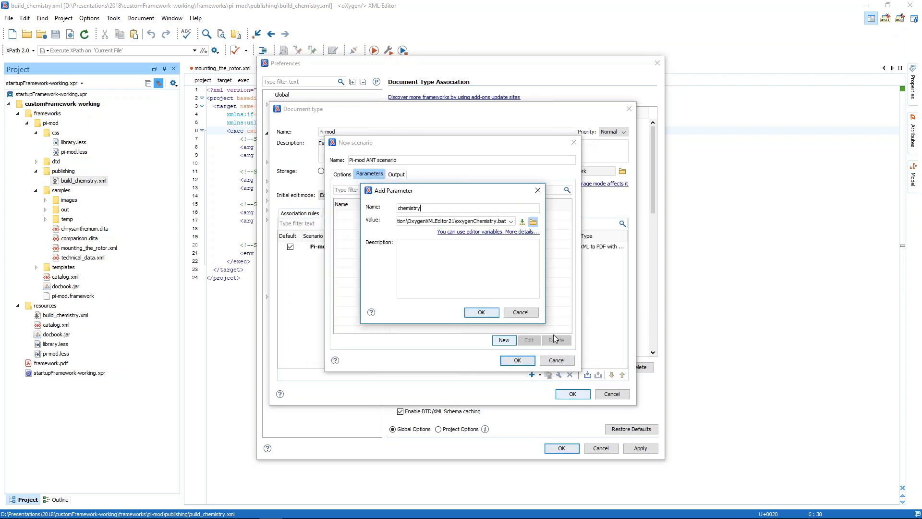
click(482, 313)
Add an xmlURL parameter with the currently edited file path variable ${cf} as its value
click(503, 339)
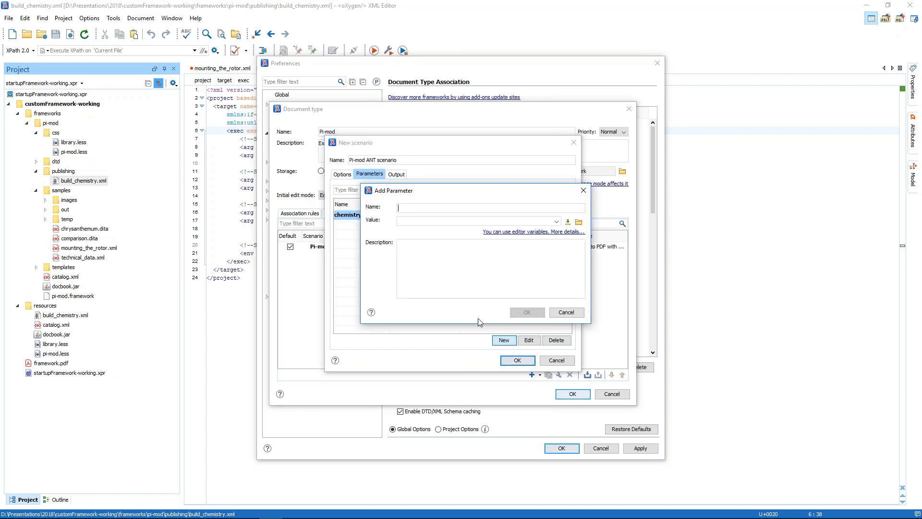
text(xml)
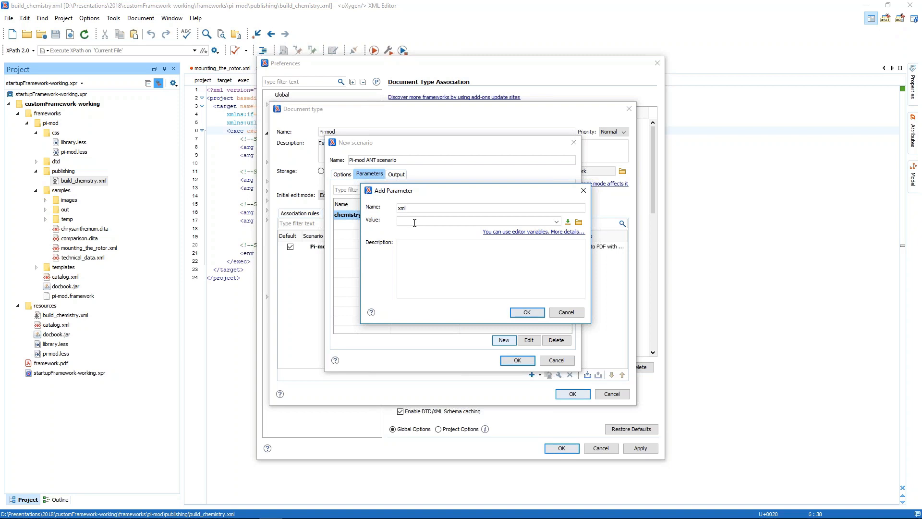
text(URL)
click(568, 222)
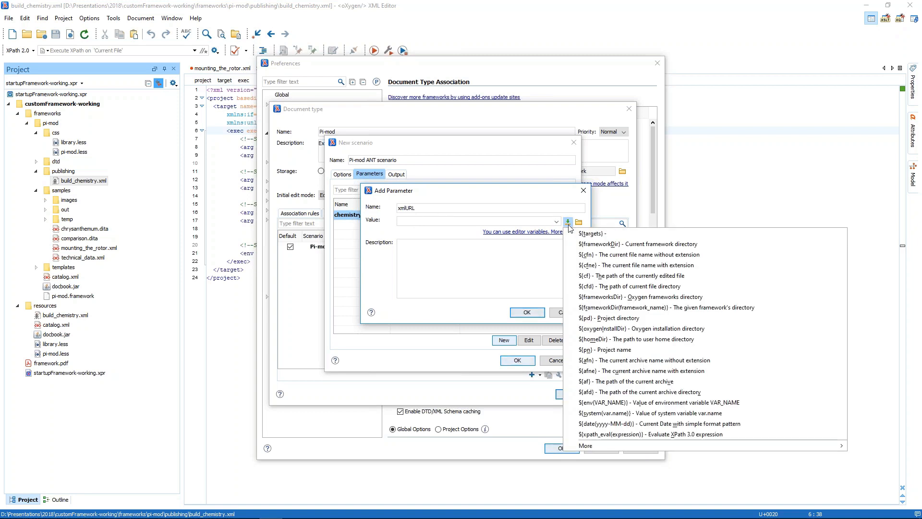
click(583, 277)
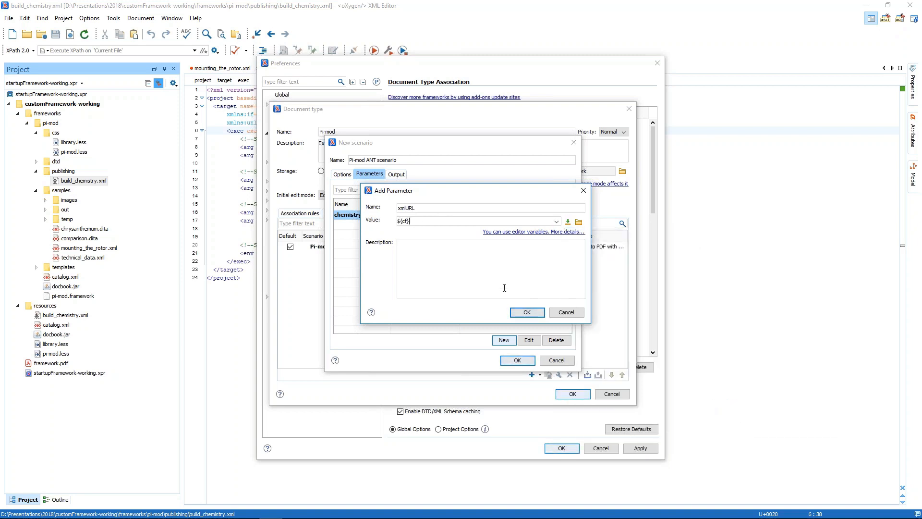
click(527, 312)
Add a cssURL parameter with the value ${frameworkDir}/css/pi-mod.less
click(503, 340)
text(cs)
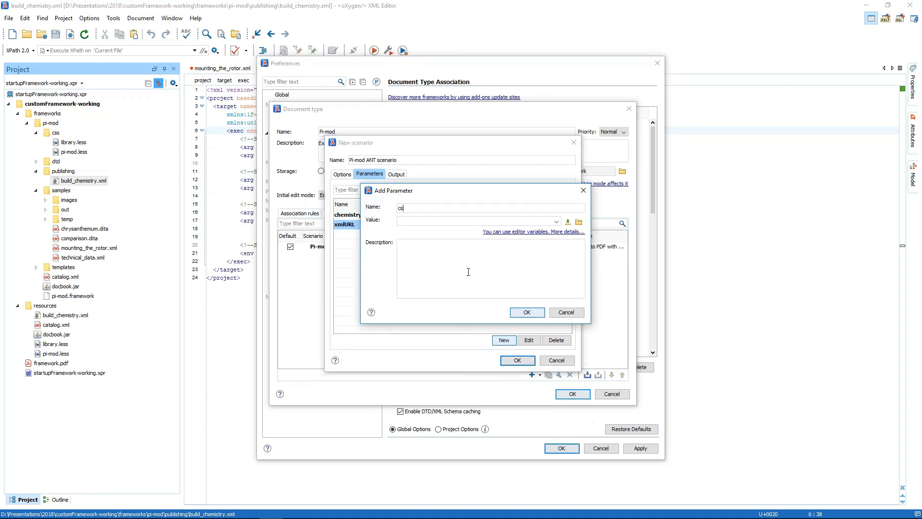
text(sURL)
click(568, 222)
click(596, 245)
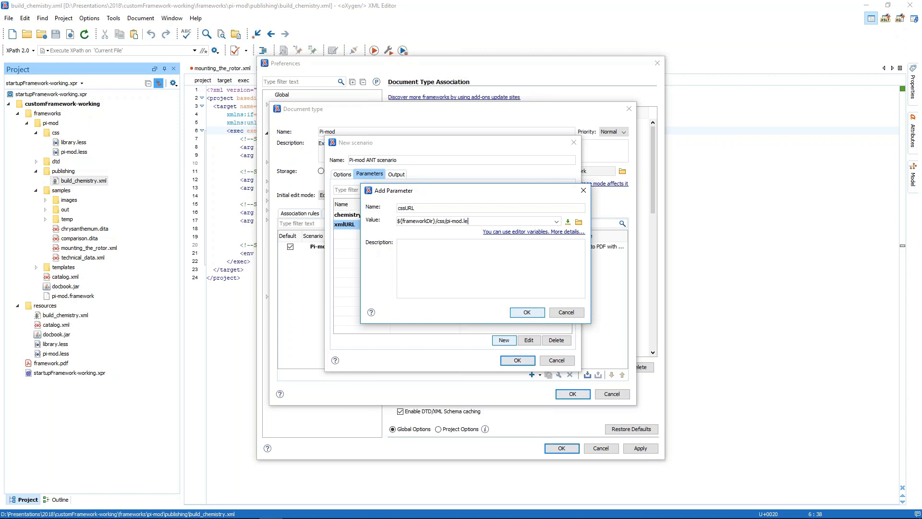
click(539, 313)
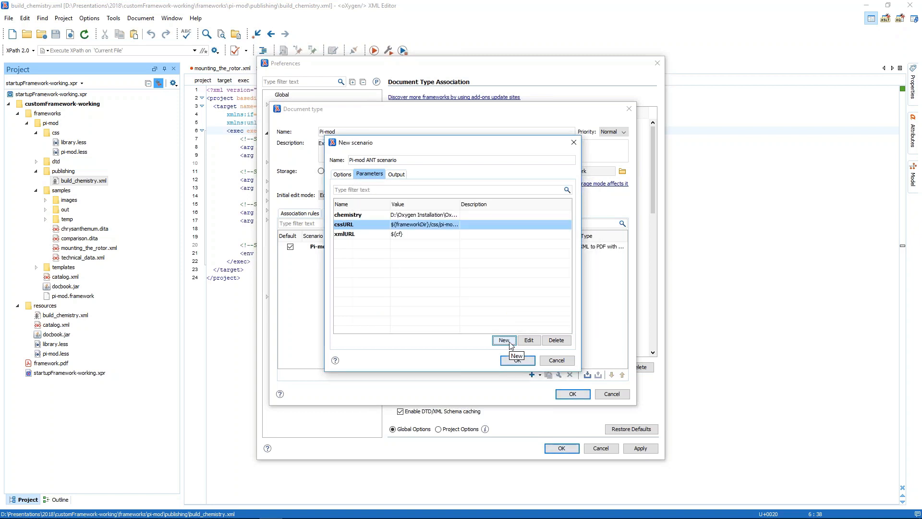
Add an outputPath parameter with the value ${cfd}/${cfn}.pdf
click(504, 341)
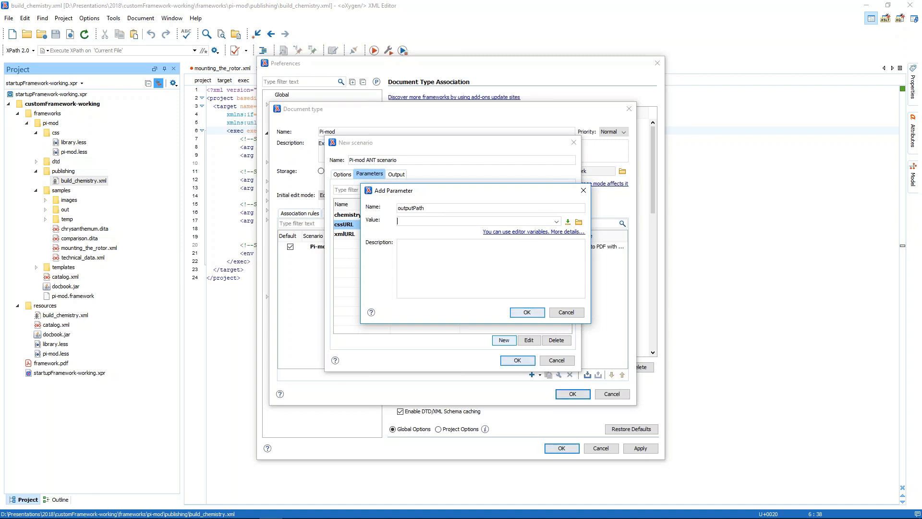
click(568, 222)
click(606, 292)
click(567, 221)
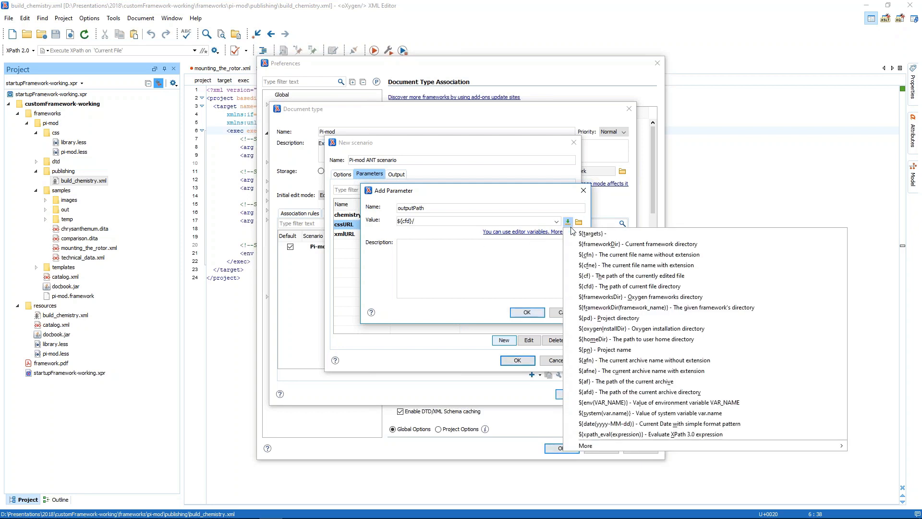
click(595, 257)
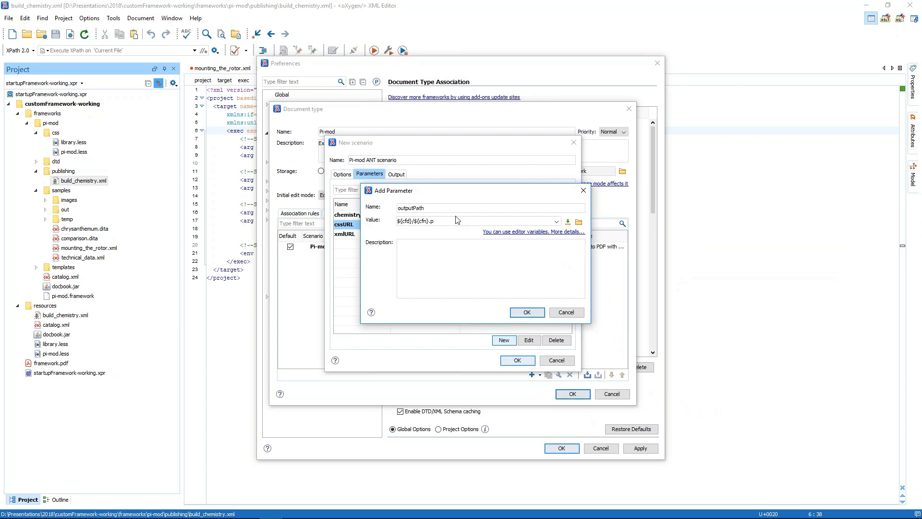
key(ctrl+a)
key(ctrl+c)
click(528, 312)
Add a catalogs parameter with the value ${frameworkDir}/catalog.xml
click(503, 341)
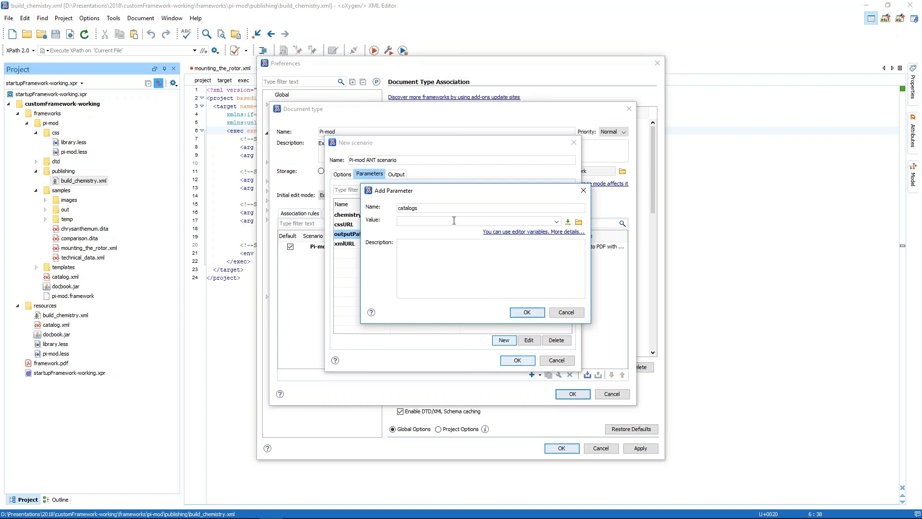
click(568, 222)
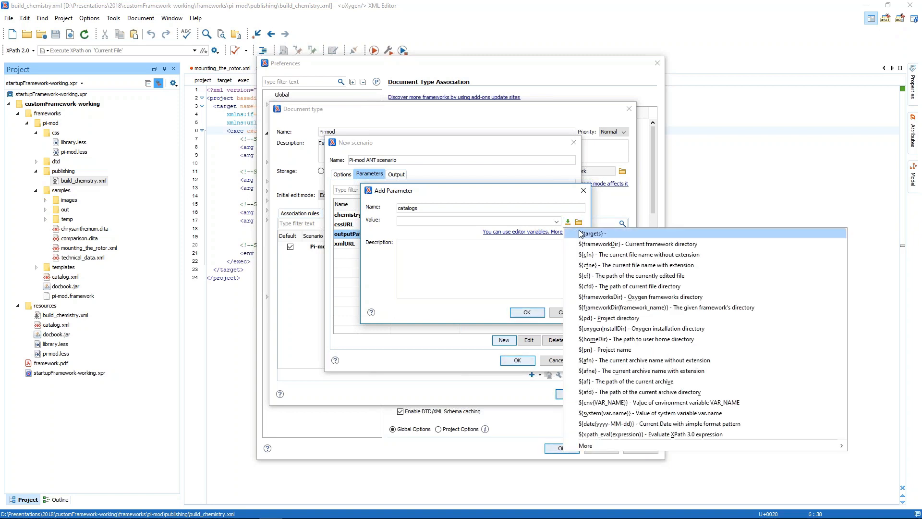
click(600, 244)
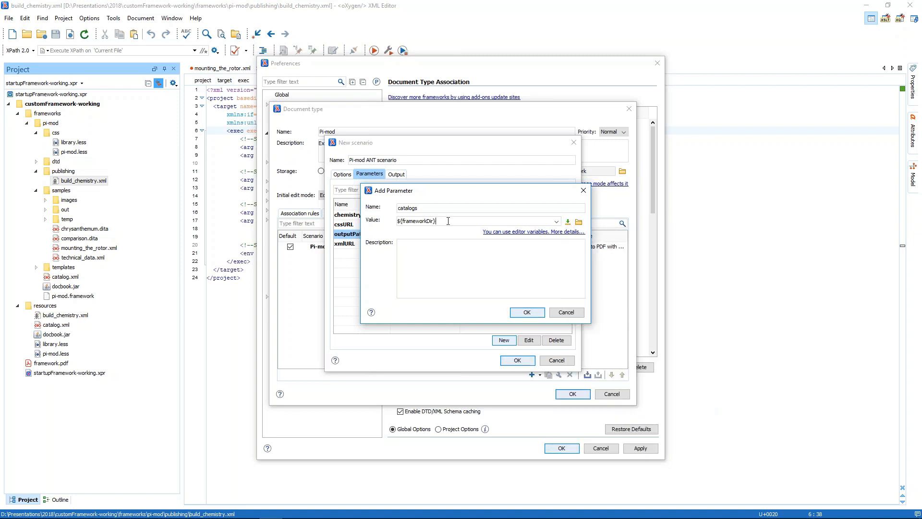
text(/catalog.xml)
click(525, 312)
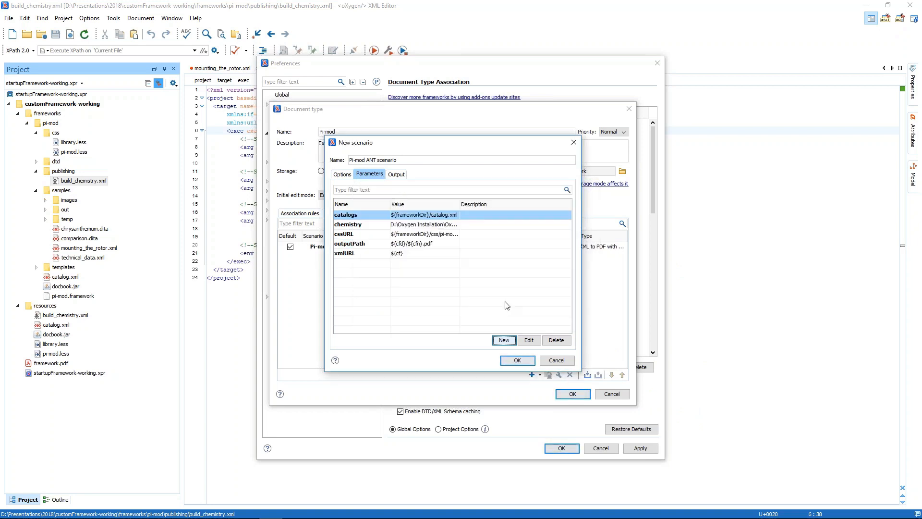
Paste the output file path as the file the scenario opens in the system application, and save the scenario and the Pi-mod document type
click(397, 176)
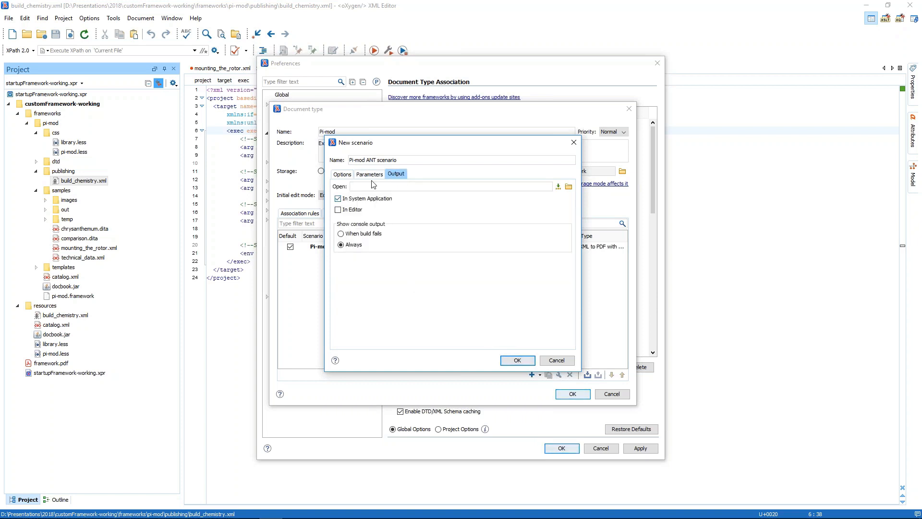
key(ctrl+v)
drag(395, 187, 350, 188)
click(517, 364)
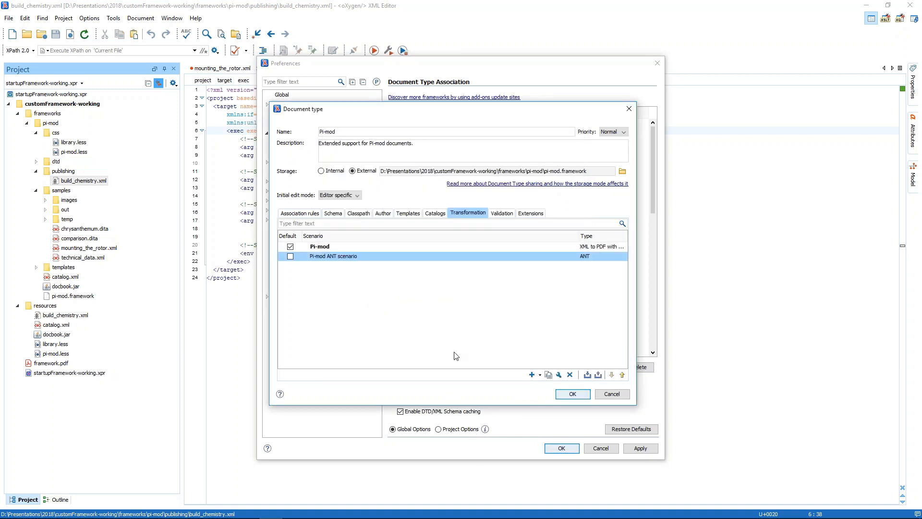
click(583, 396)
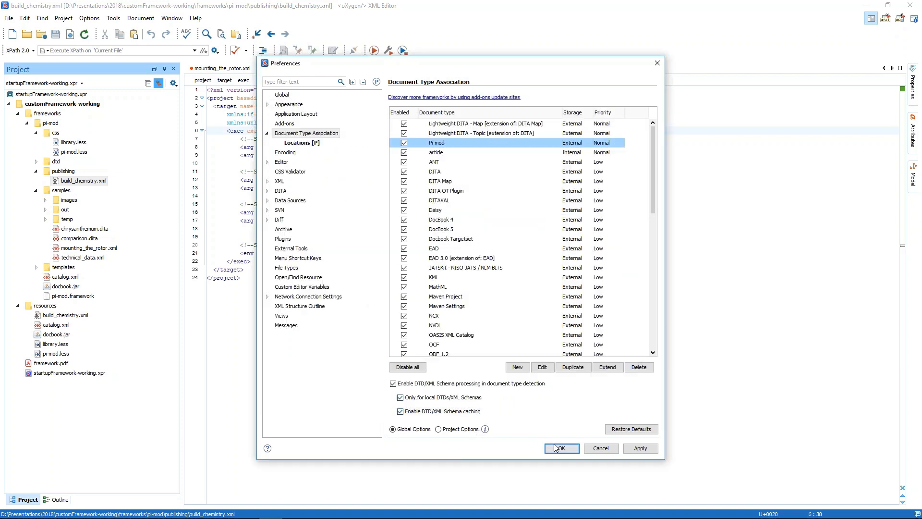
click(560, 449)
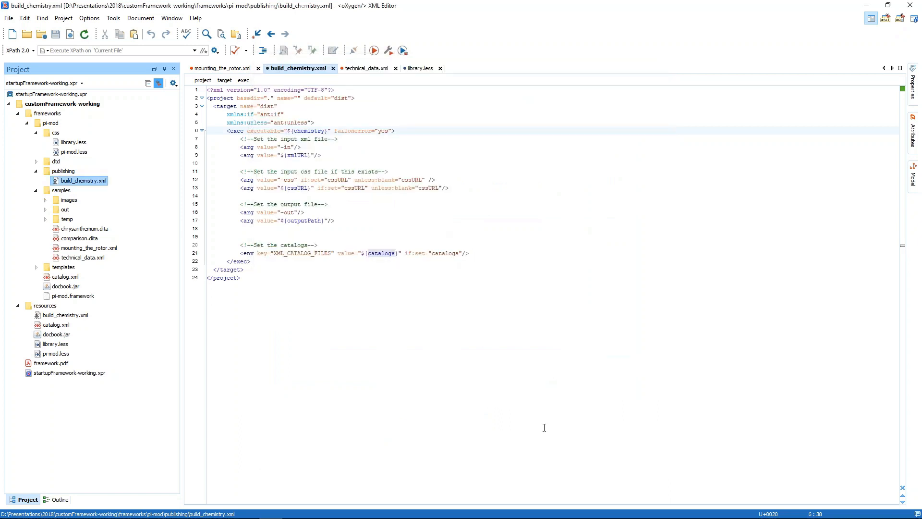
click(353, 188)
click(389, 50)
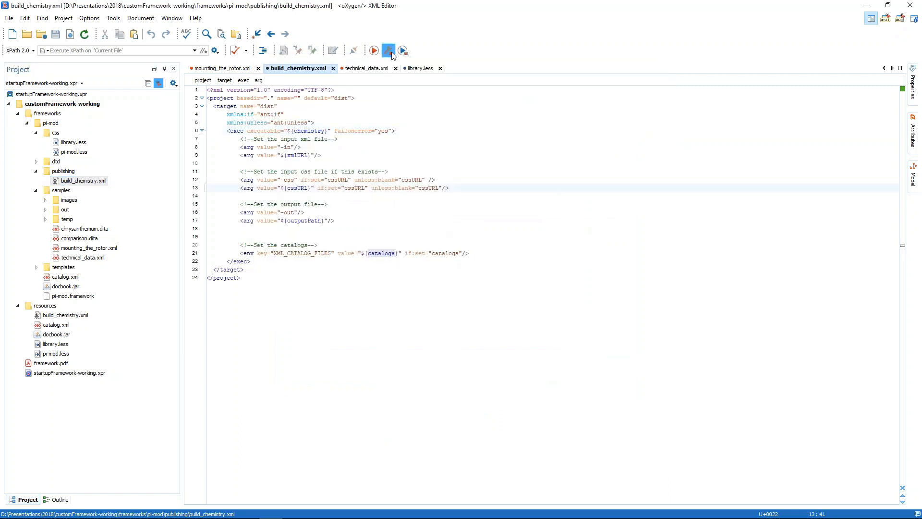
click(368, 158)
click(368, 166)
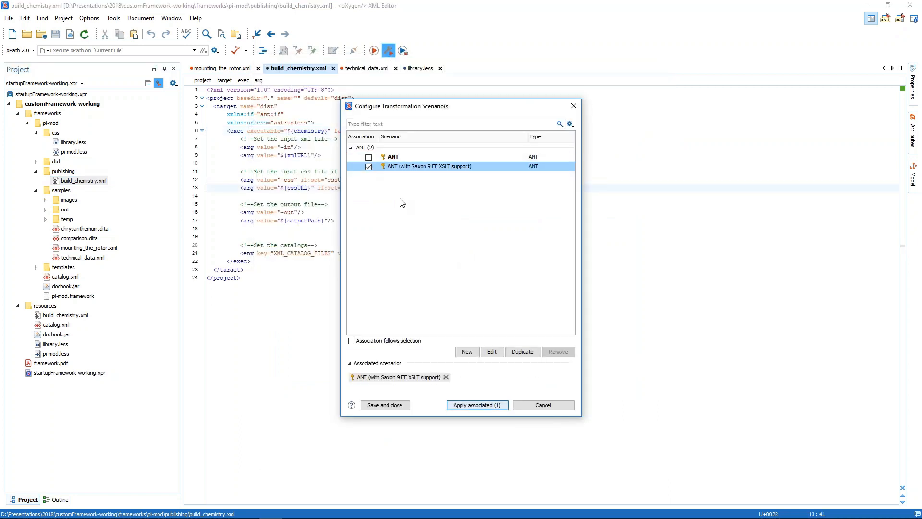
click(466, 406)
For mounting_the_rotor.xml, associate only the Pi-mod ANT scenario as the transformation scenario, leaving Pi-mod unselected
click(215, 68)
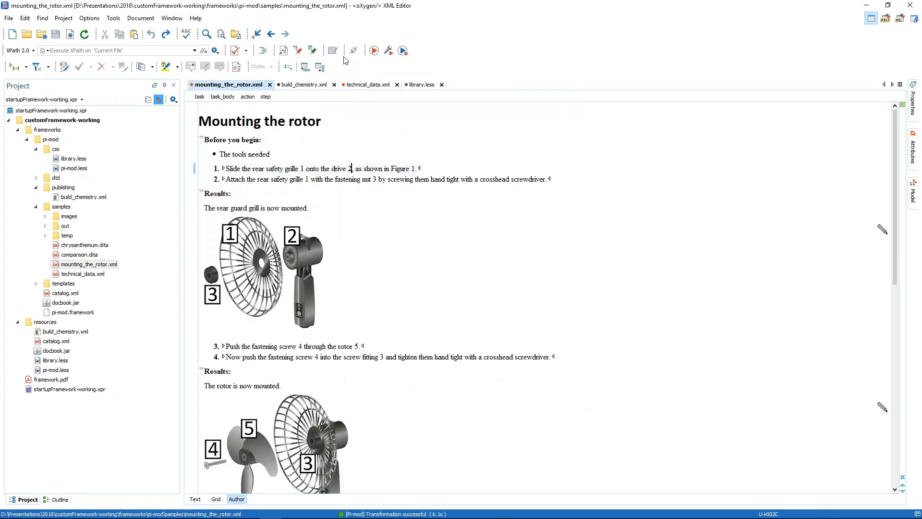
click(388, 51)
click(368, 157)
click(368, 167)
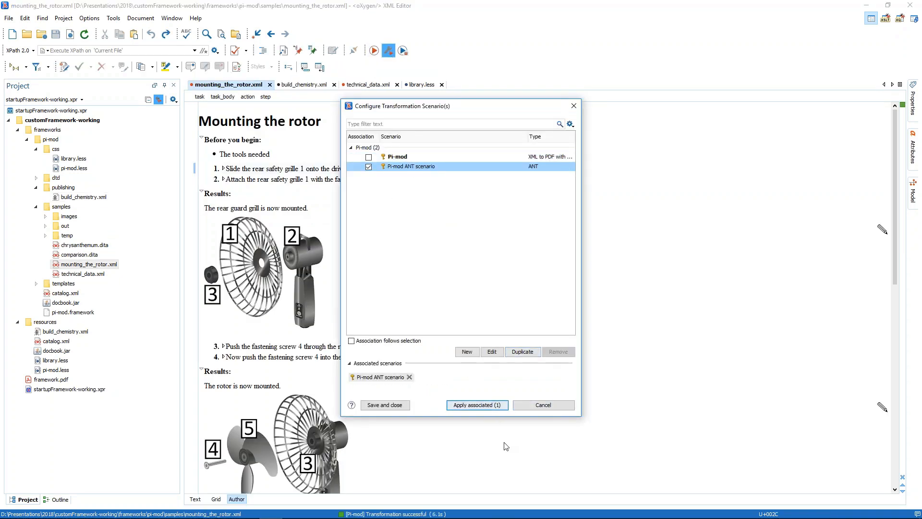
Close the previously generated mounting_the_rotor.pdf in Acrobat Reader and run the associated Pi-mod ANT scenario on mounting_the_rotor.xml
right_click(317, 512)
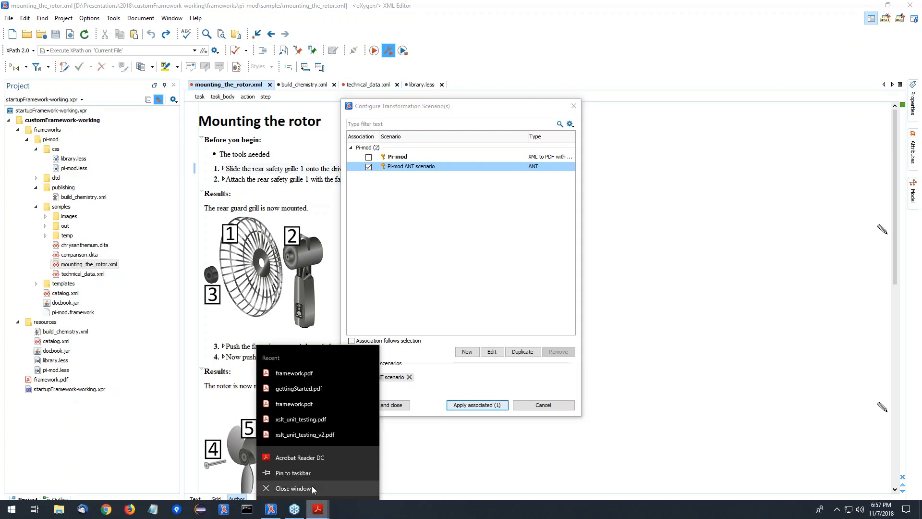
click(389, 469)
mouse_move(318, 510)
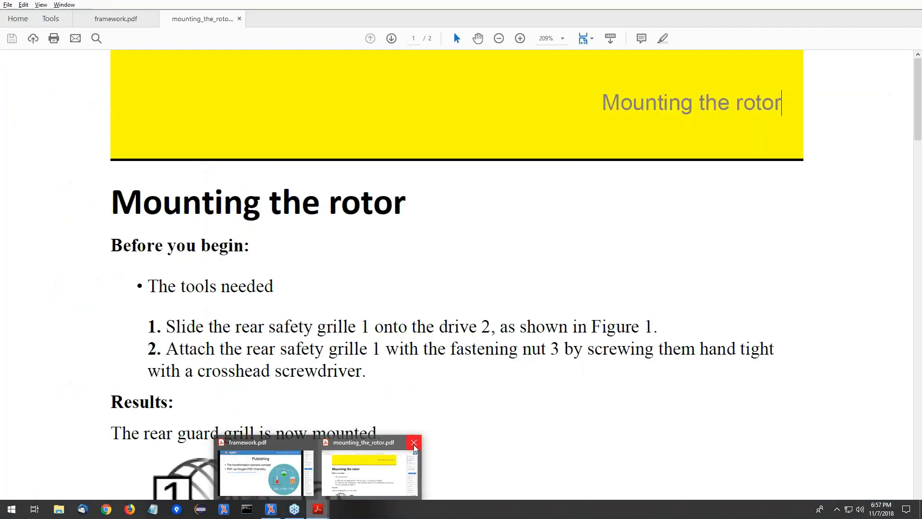
click(414, 442)
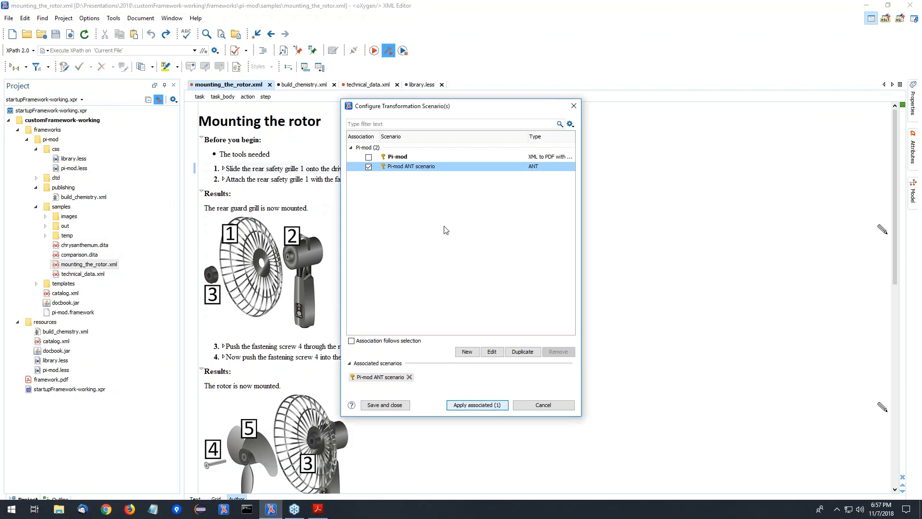
click(477, 405)
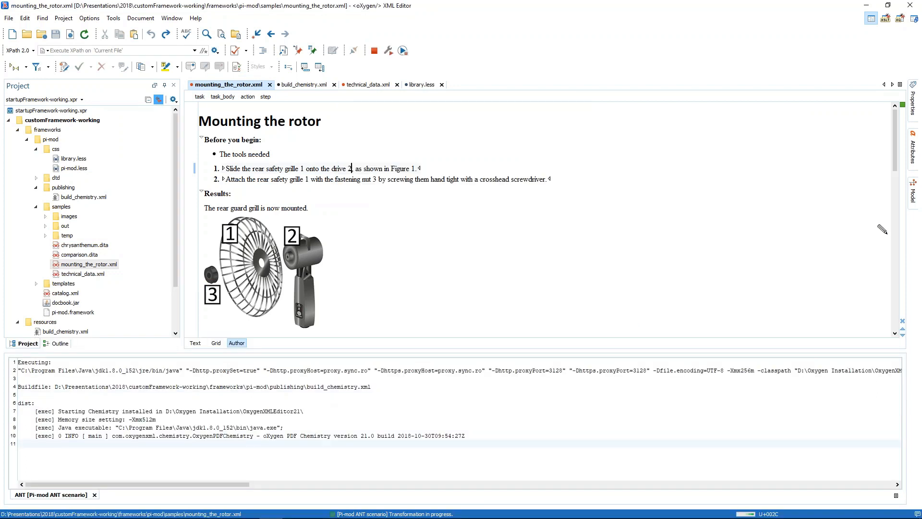